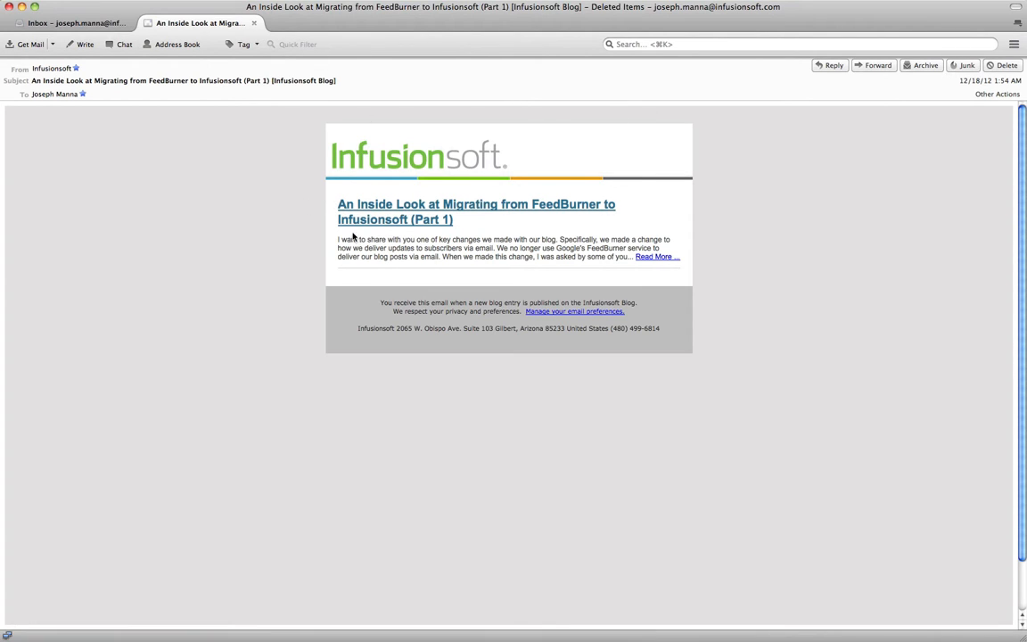
- Read the introductory paragraph of the Infusionsoft blog notification email about migrating from FeedBurner
drag(344, 240, 572, 249)
click(572, 249)
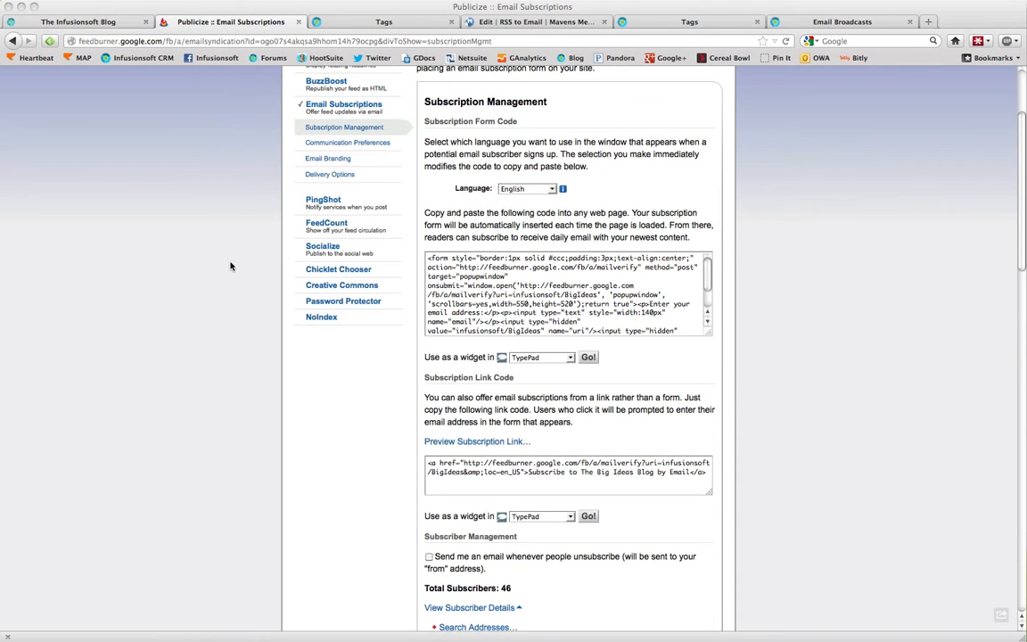
scroll(233, 259, up, 4)
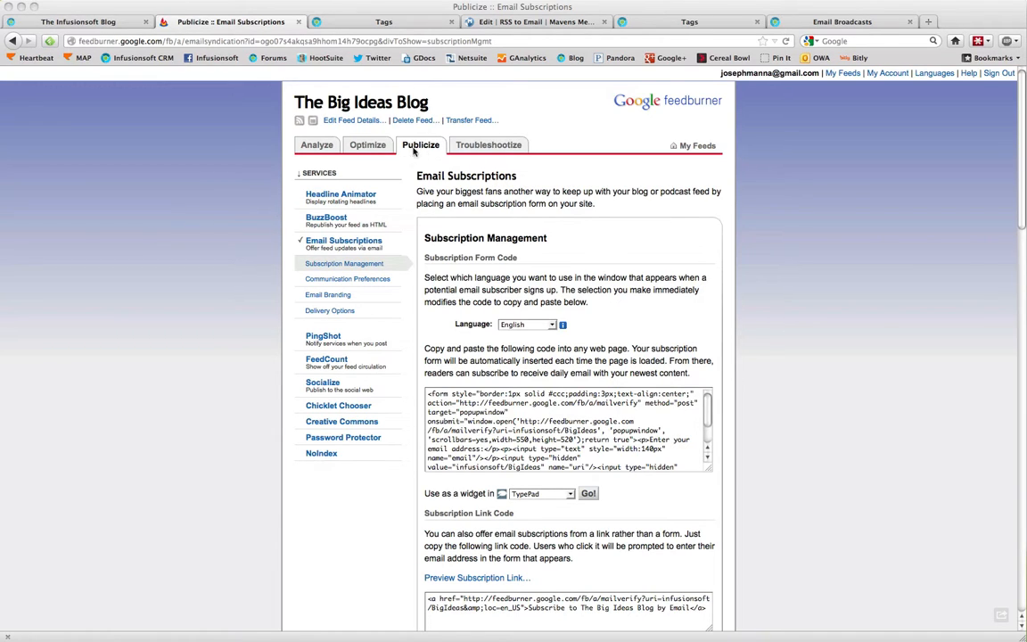
scroll(247, 201, down, 2)
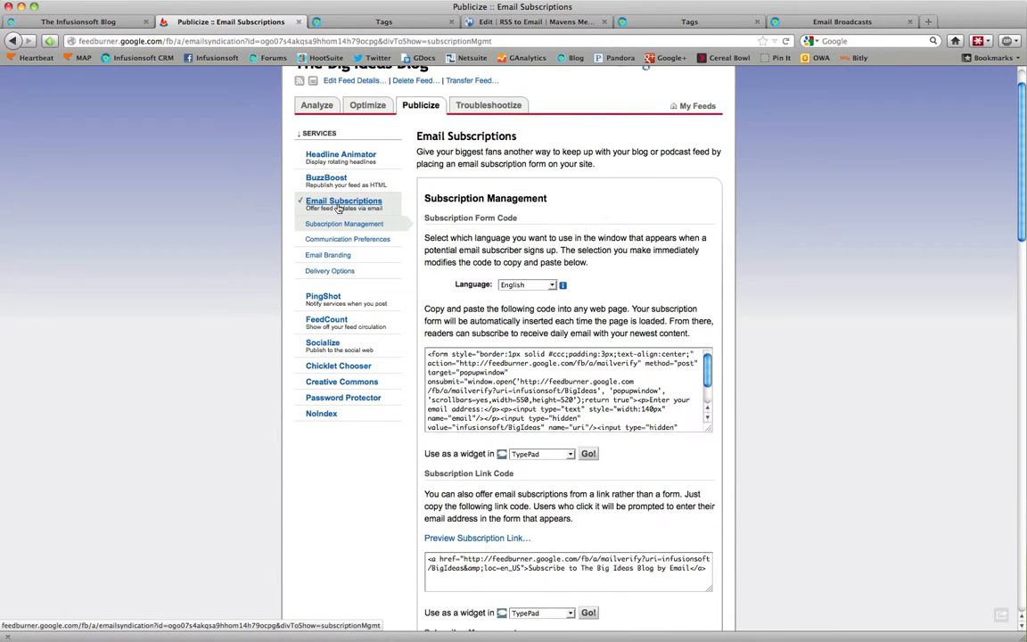
scroll(438, 259, down, 5)
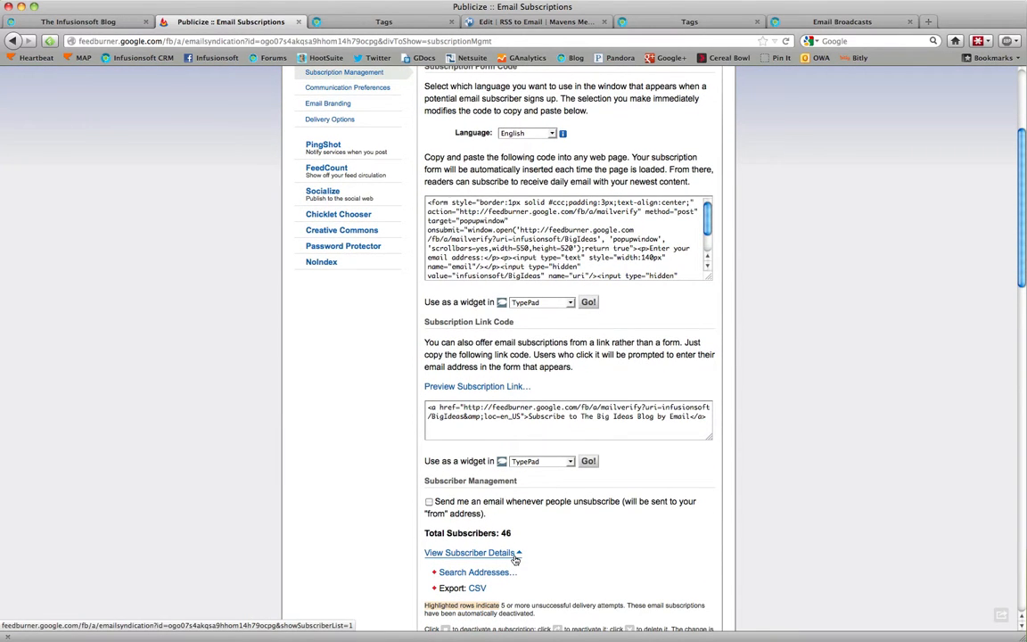
double_click(478, 589)
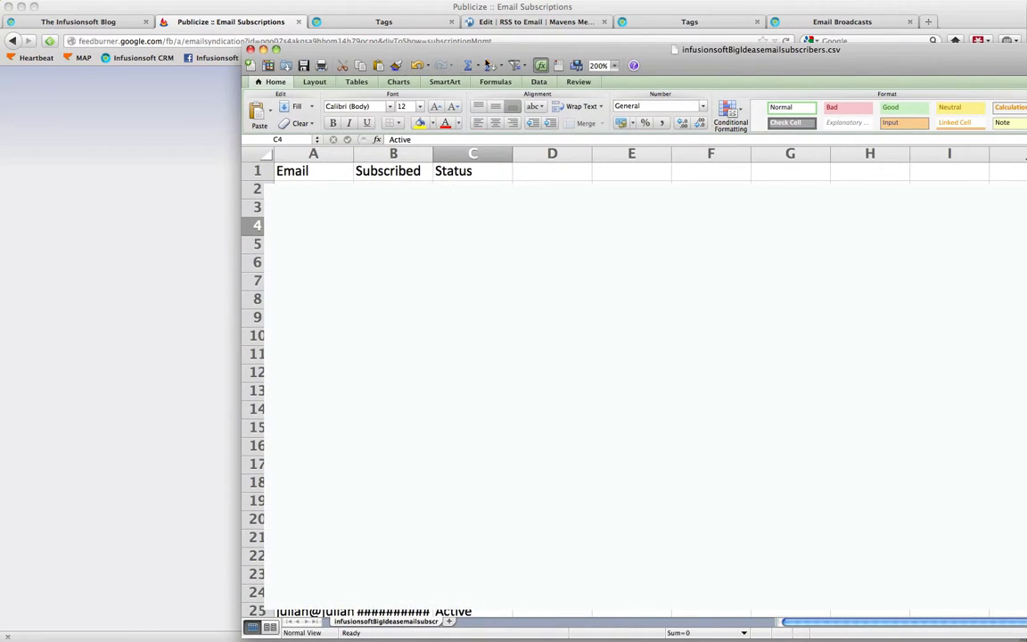
- Examine the Email, Subscribed and Status columns of the exported subscriber spreadsheet and move its window out of the way
drag(284, 171, 340, 171)
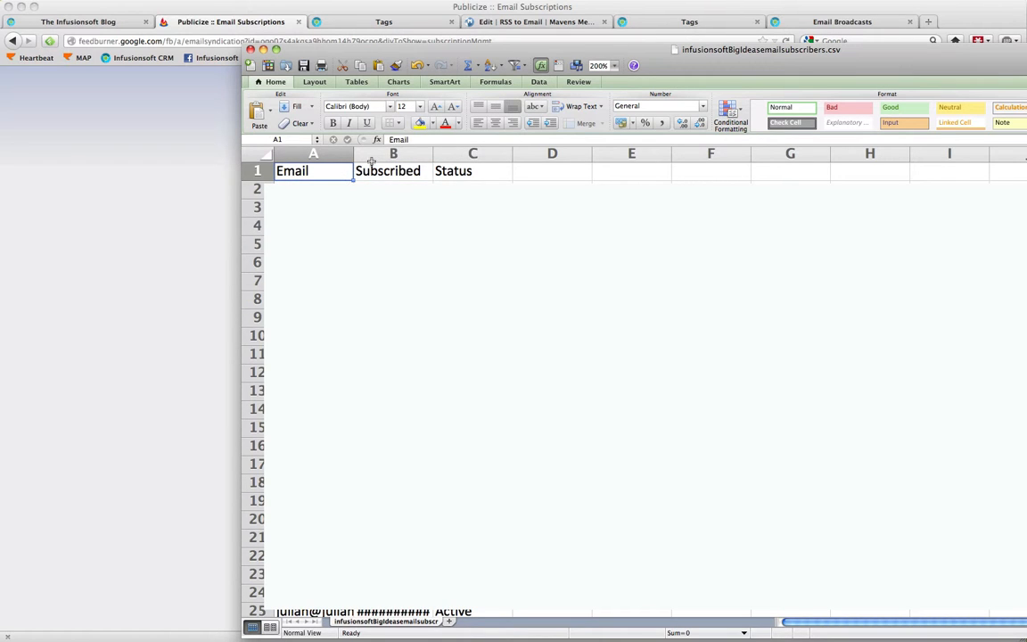
click(373, 167)
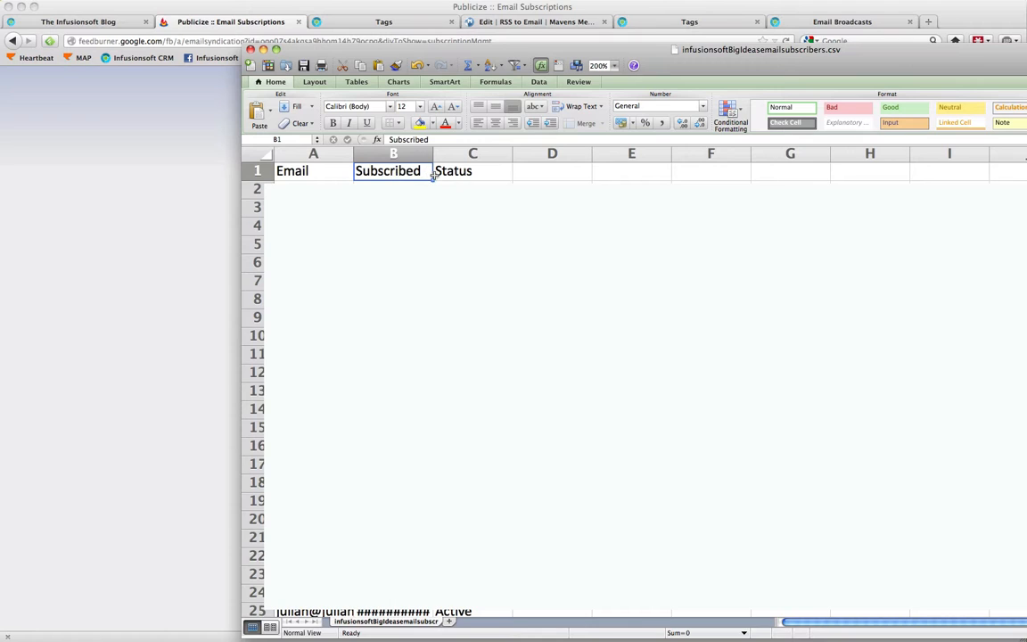
click(449, 171)
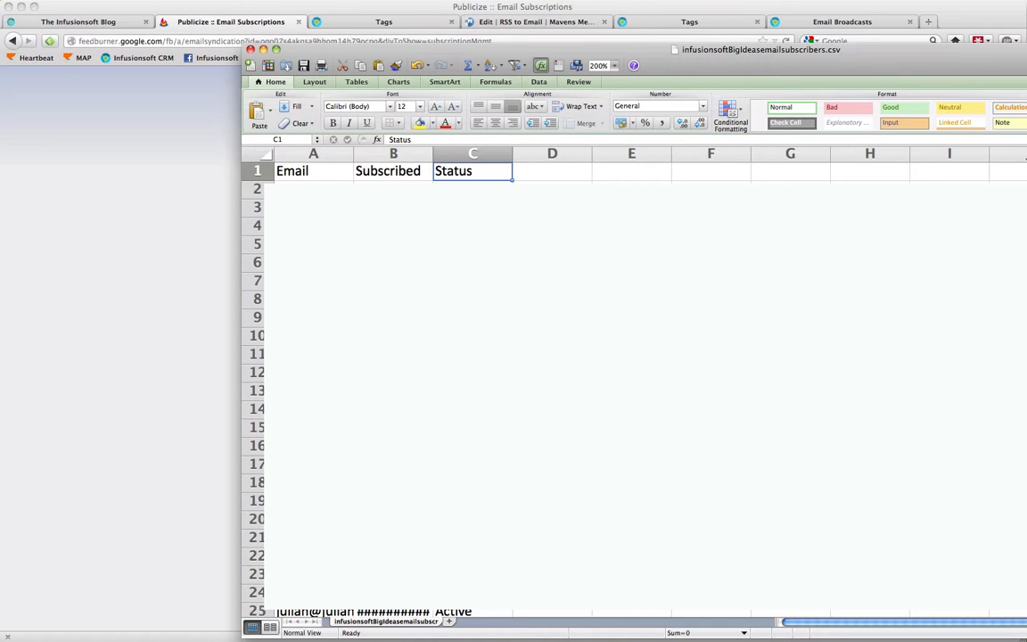
click(472, 207)
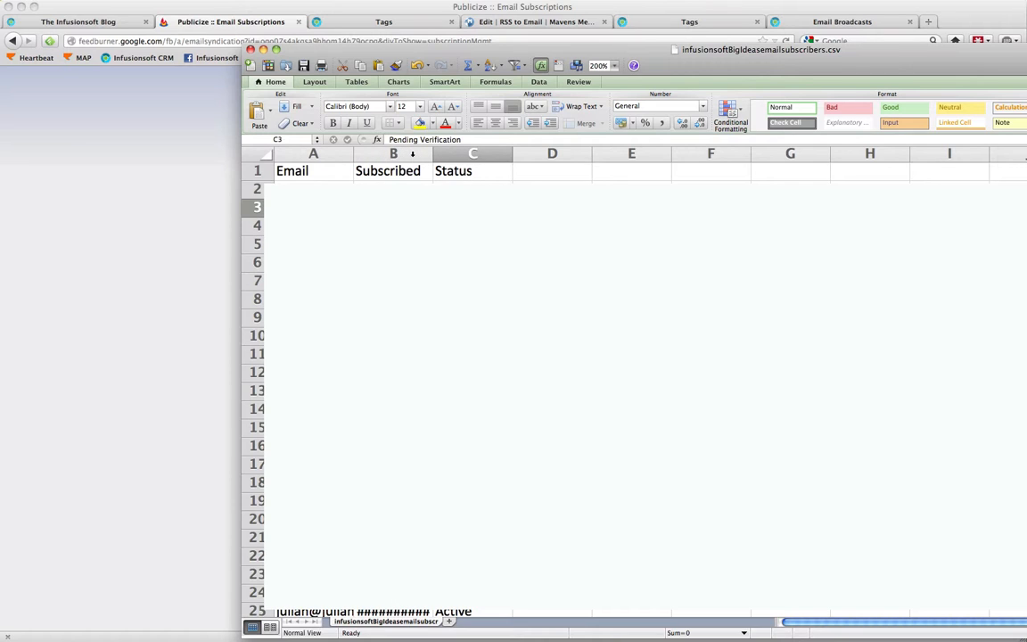
drag(395, 154, 473, 154)
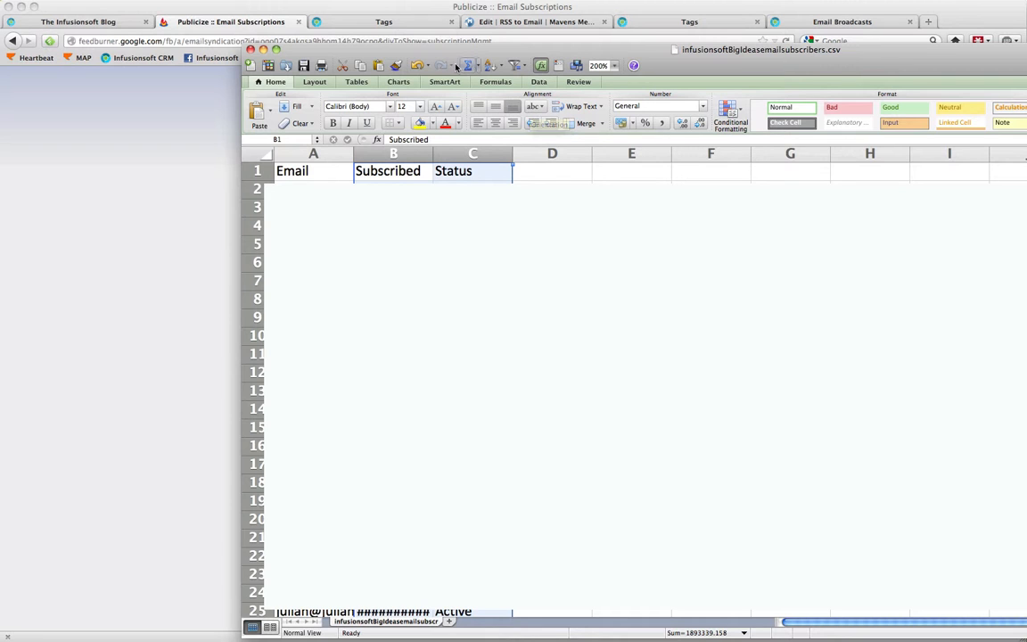
drag(450, 51, 425, 47)
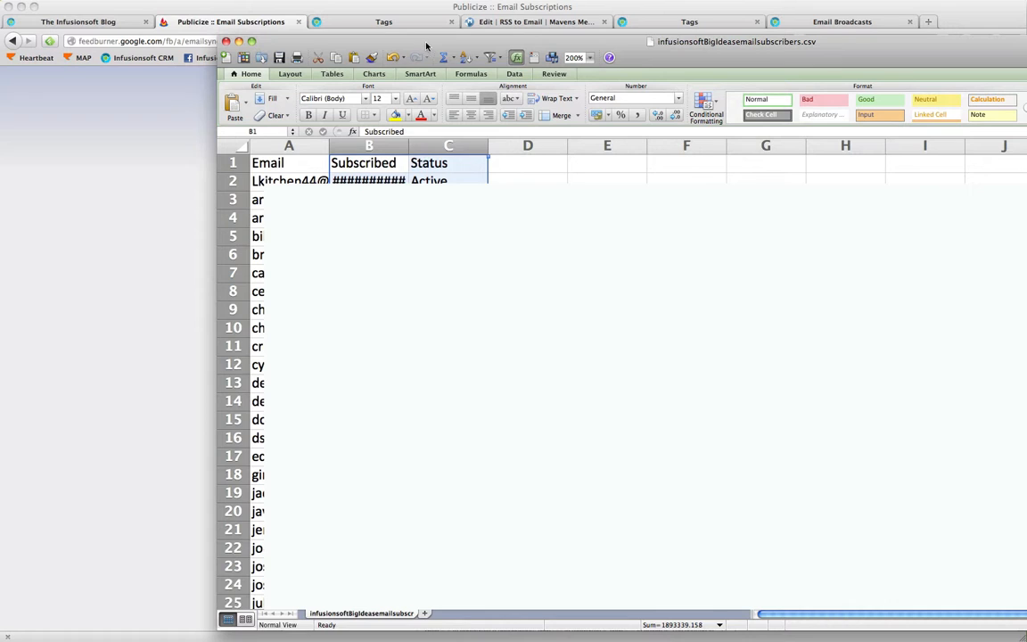
click(528, 235)
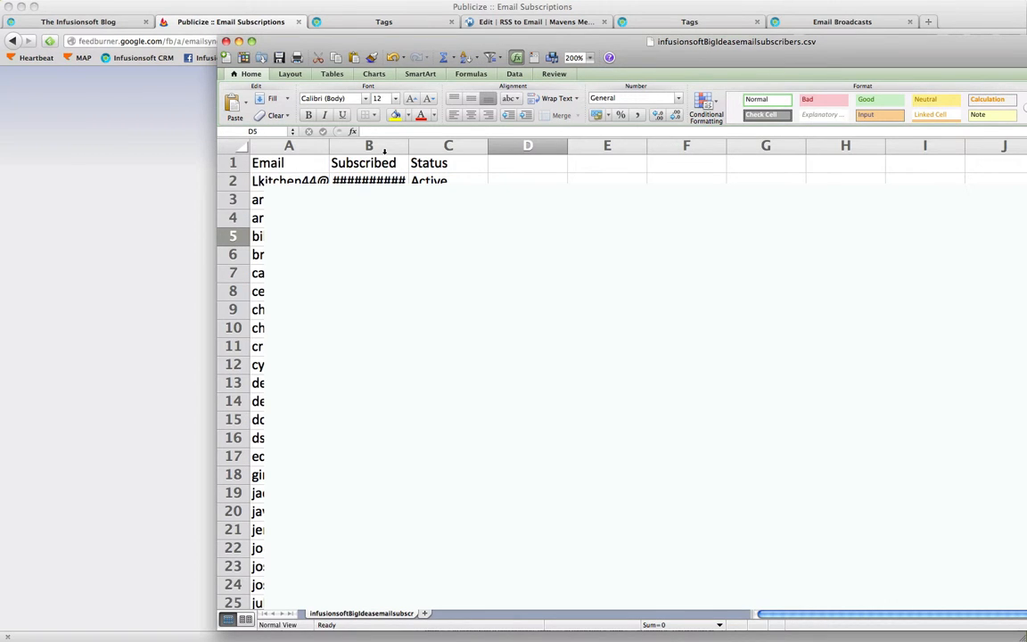
click(369, 200)
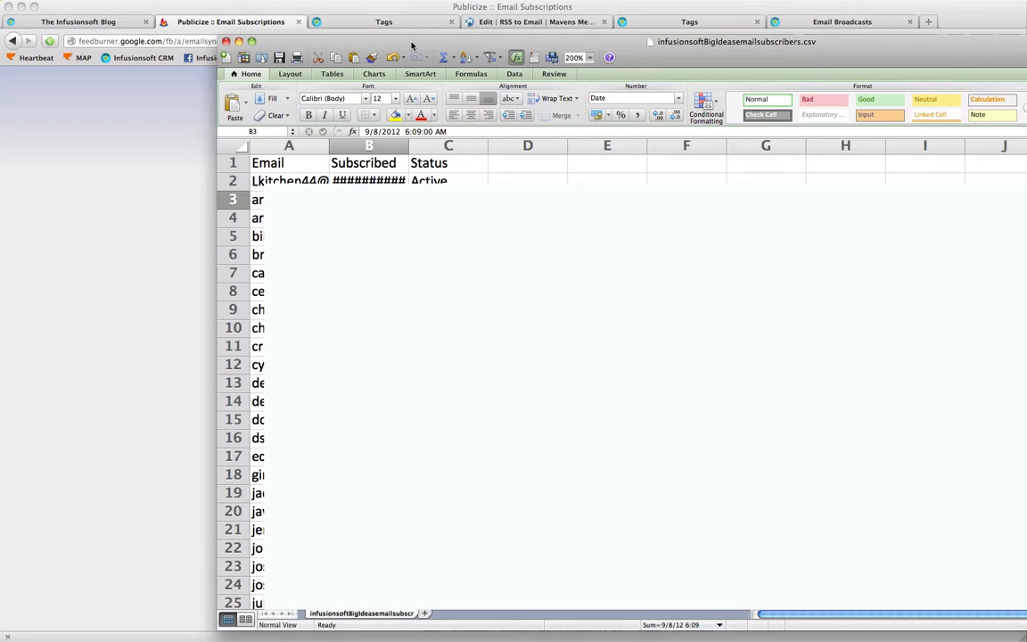
drag(423, 45, 1026, 44)
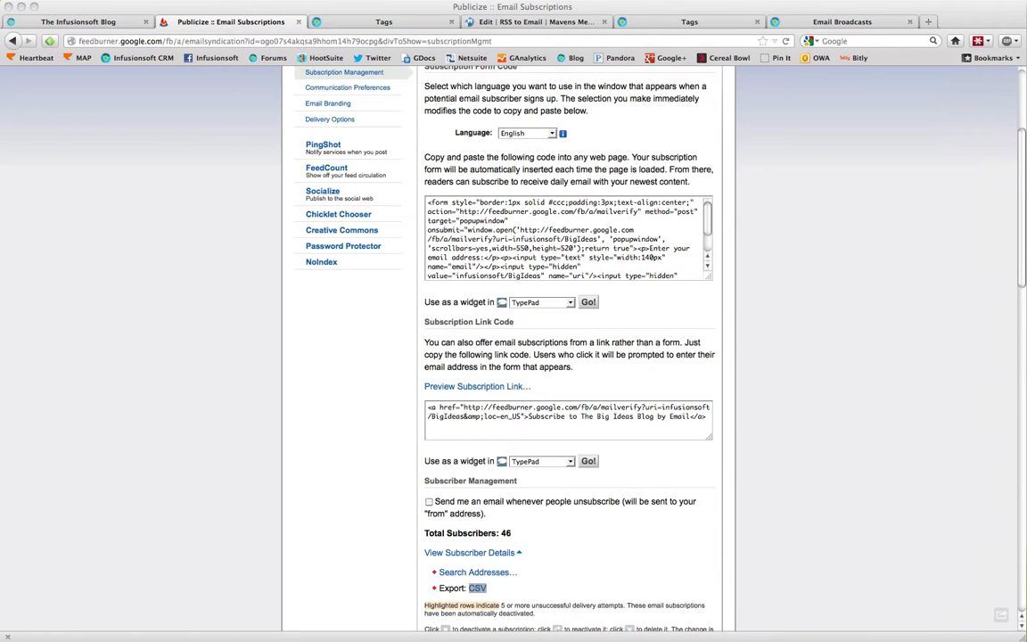
- Review the Infusionsoft CRM tag list, examining the Test Blog Subscribers Tag and Daily Update tags
click(682, 24)
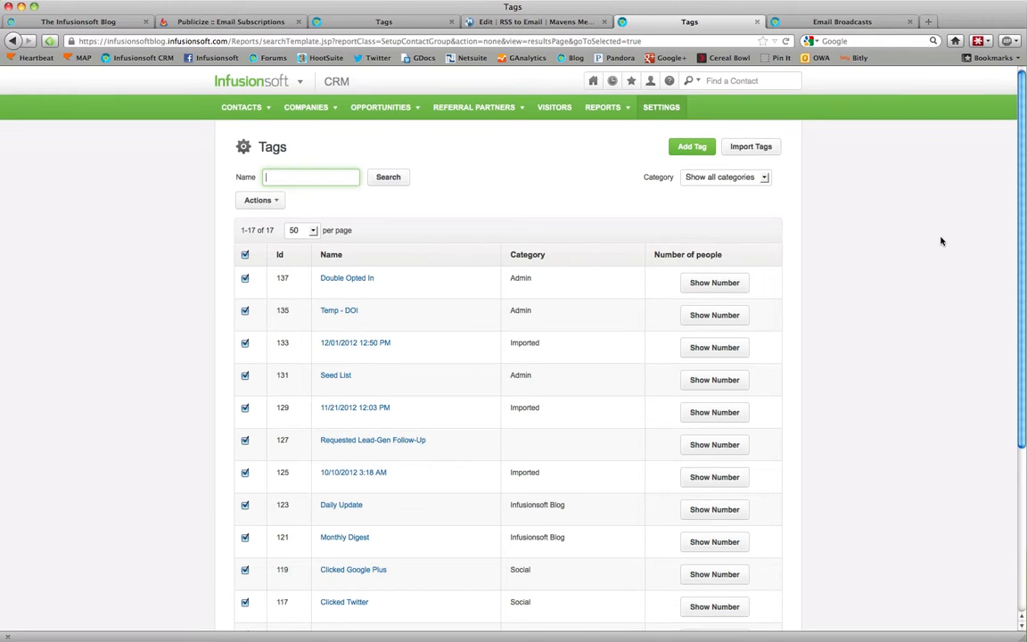
scroll(936, 238, down, 5)
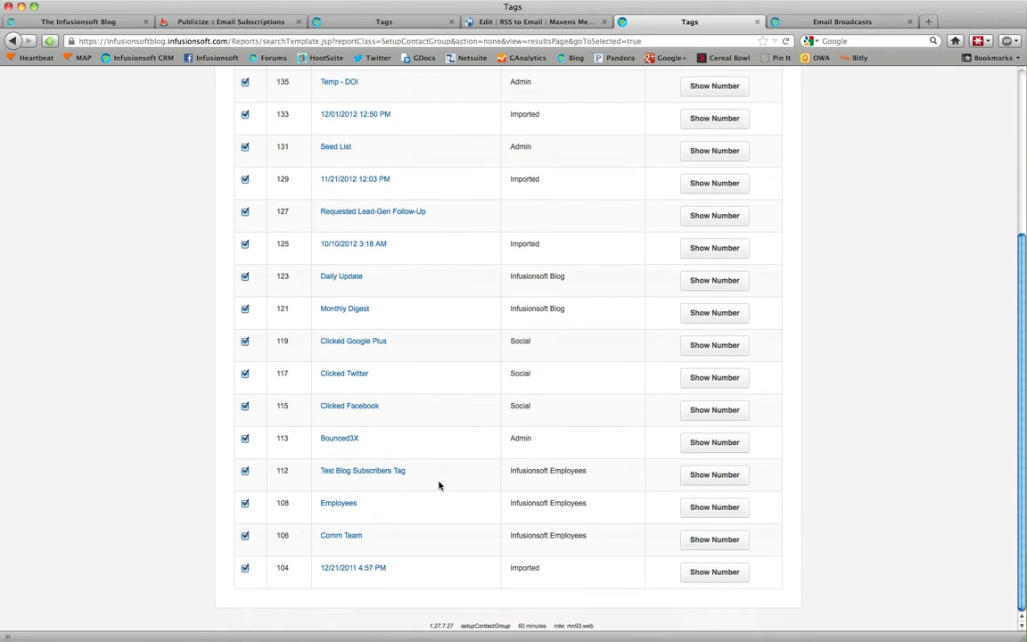
drag(440, 483, 305, 479)
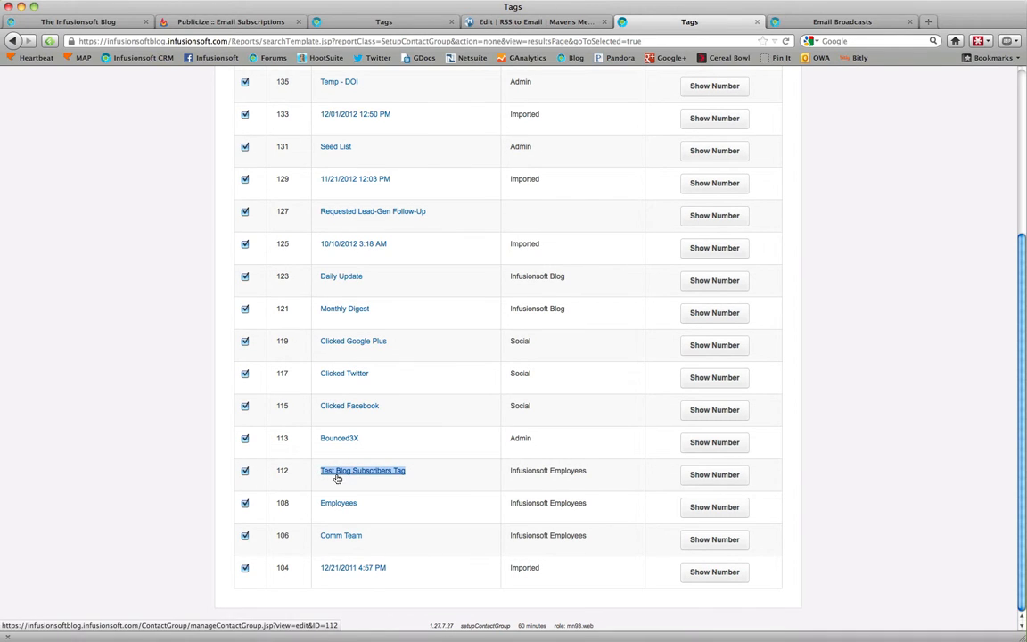
click(439, 481)
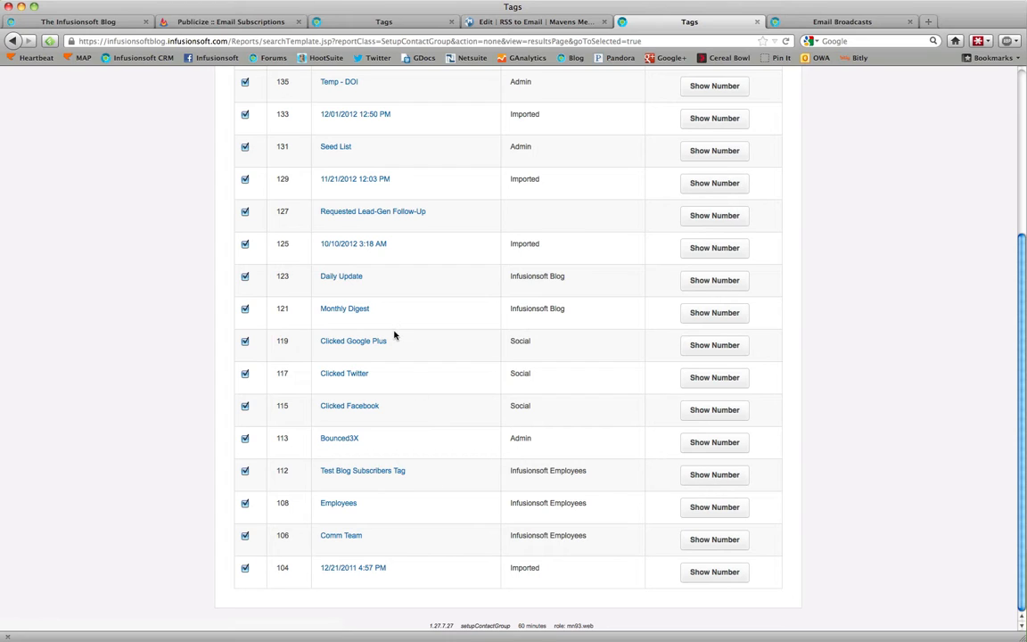
triple_click(314, 285)
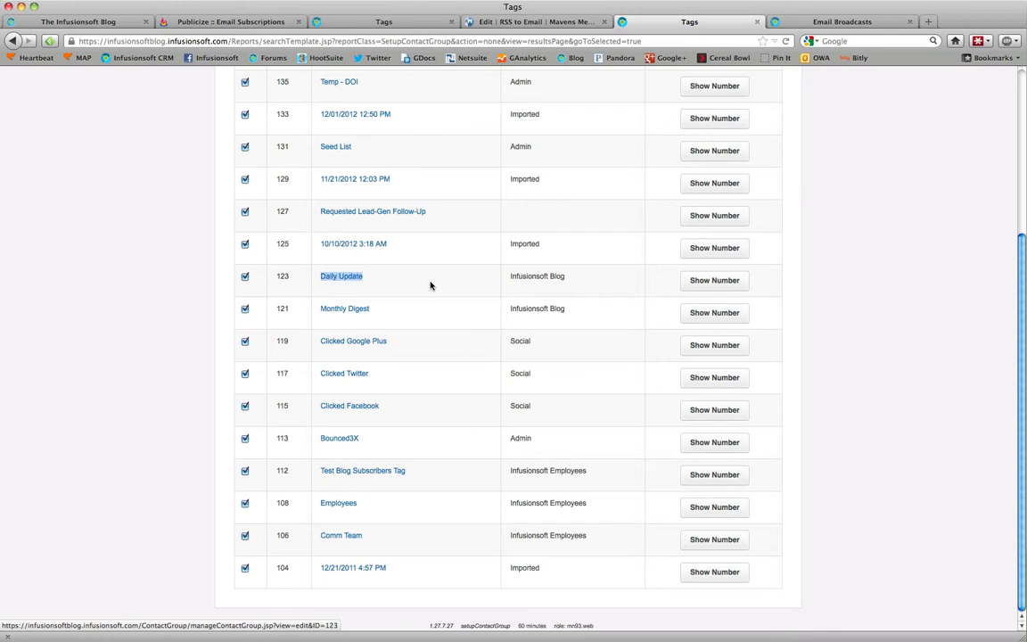
click(429, 284)
triple_click(322, 282)
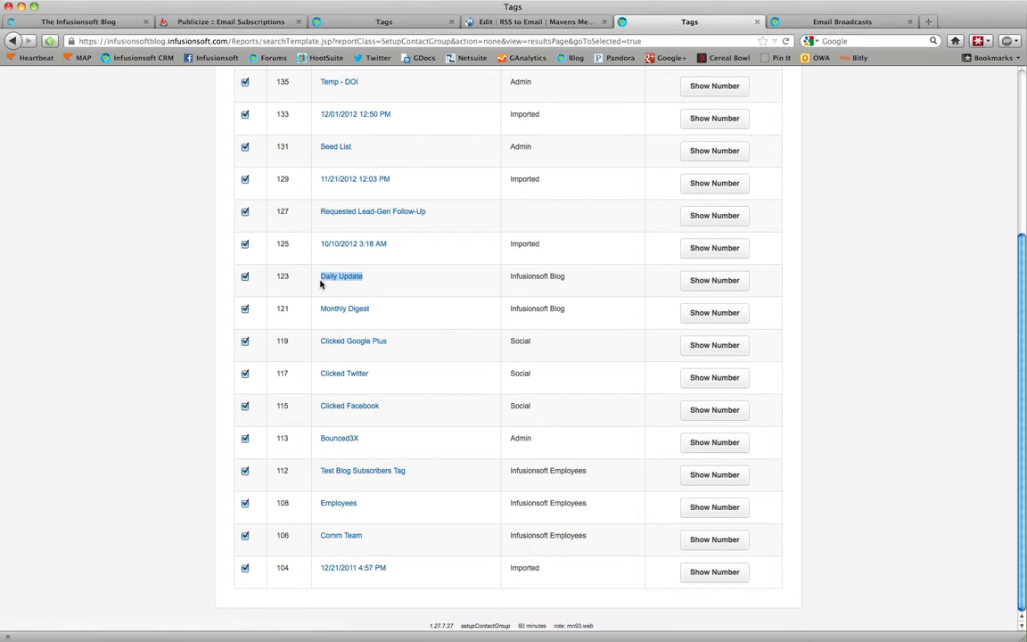
click(455, 295)
scroll(624, 437, up, 5)
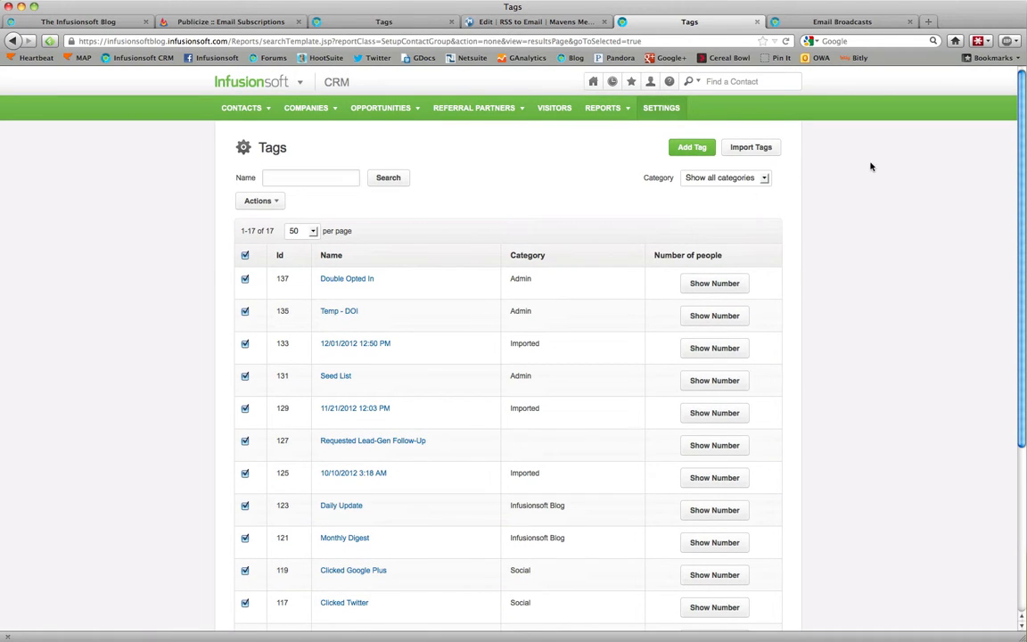
- Open the "Don't miss out on our blog!" message of mail batch 89 from the email broadcasts report and enlarge its preview
click(856, 23)
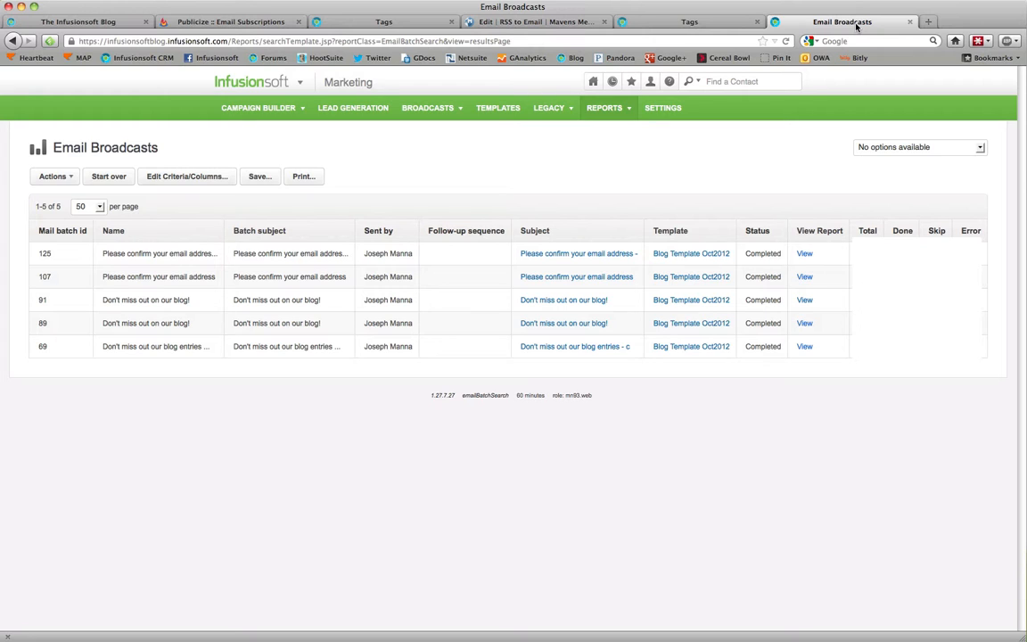
click(575, 328)
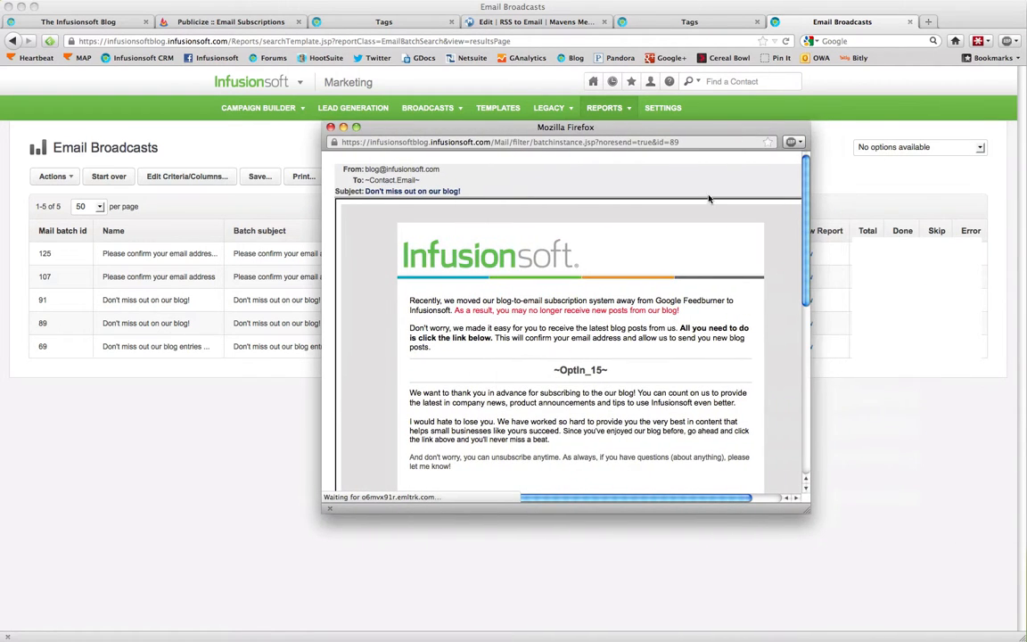
drag(810, 513, 889, 611)
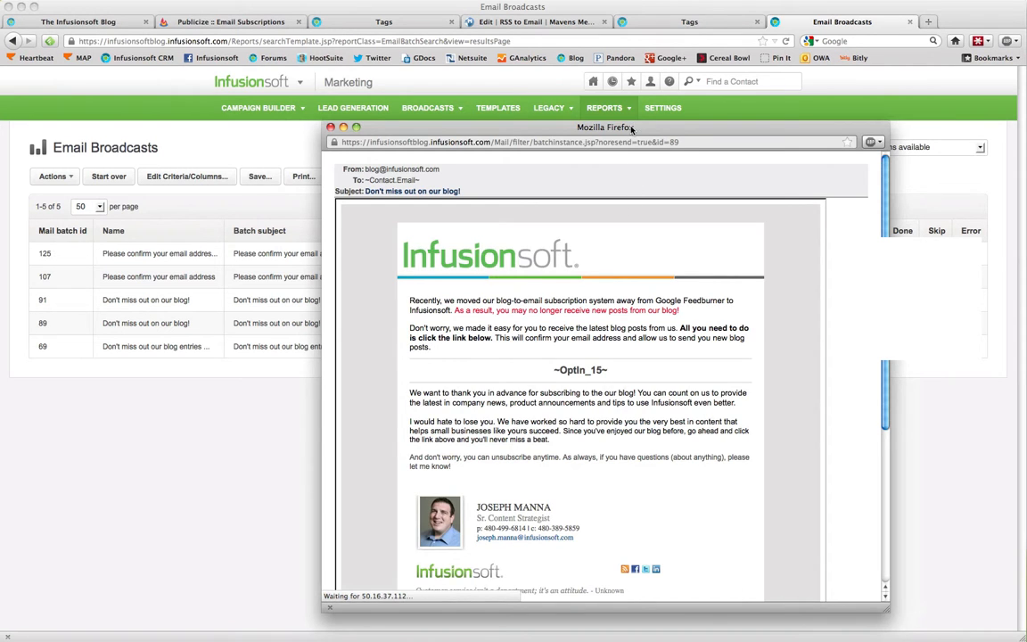
drag(632, 129, 548, 75)
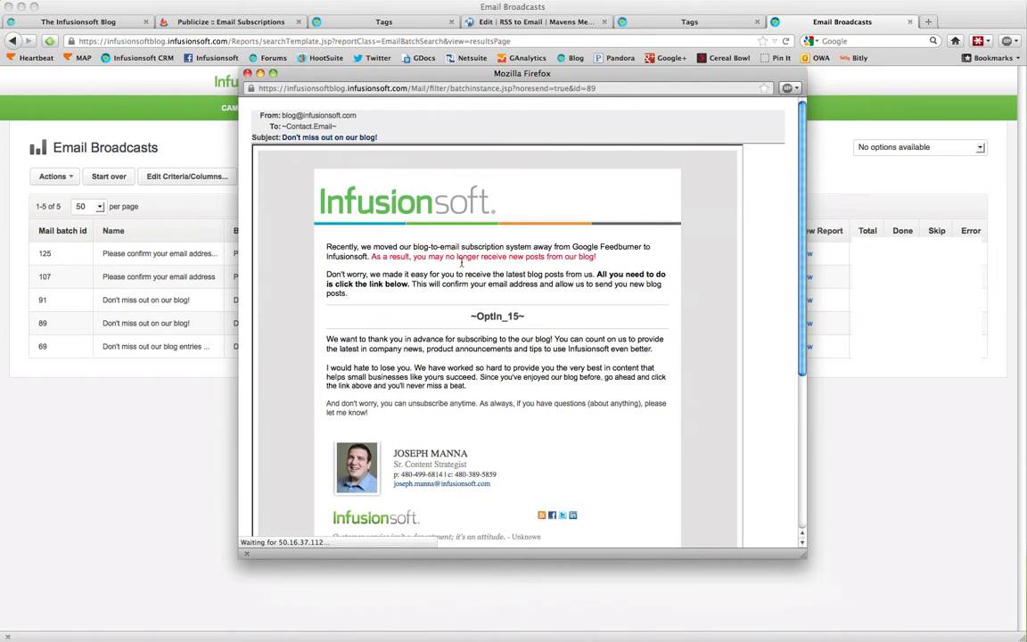
- Examine the broadcast's opening paragraphs about leaving FeedBurner and its ~OptIn_15~ confirmation link field
drag(399, 247, 596, 257)
click(618, 257)
drag(326, 274, 504, 285)
click(441, 311)
triple_click(494, 319)
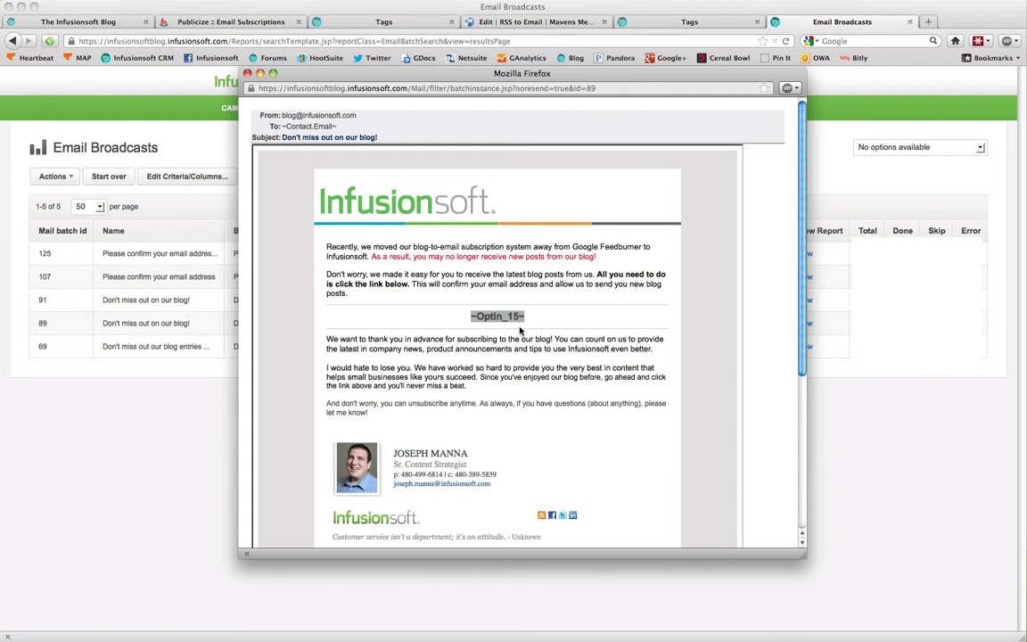
click(453, 322)
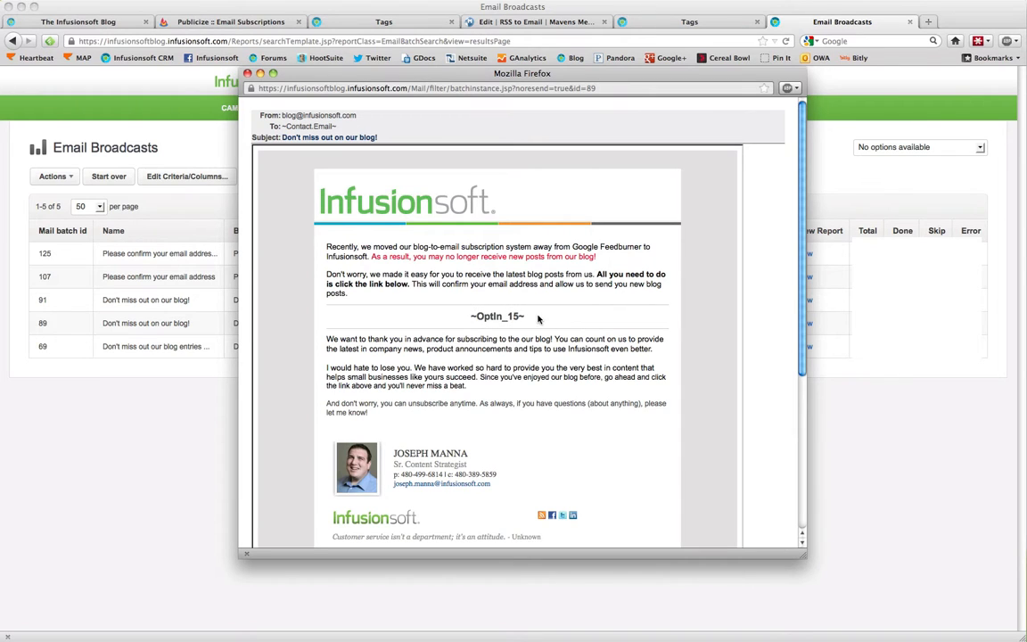
triple_click(496, 316)
click(542, 323)
drag(528, 319, 471, 318)
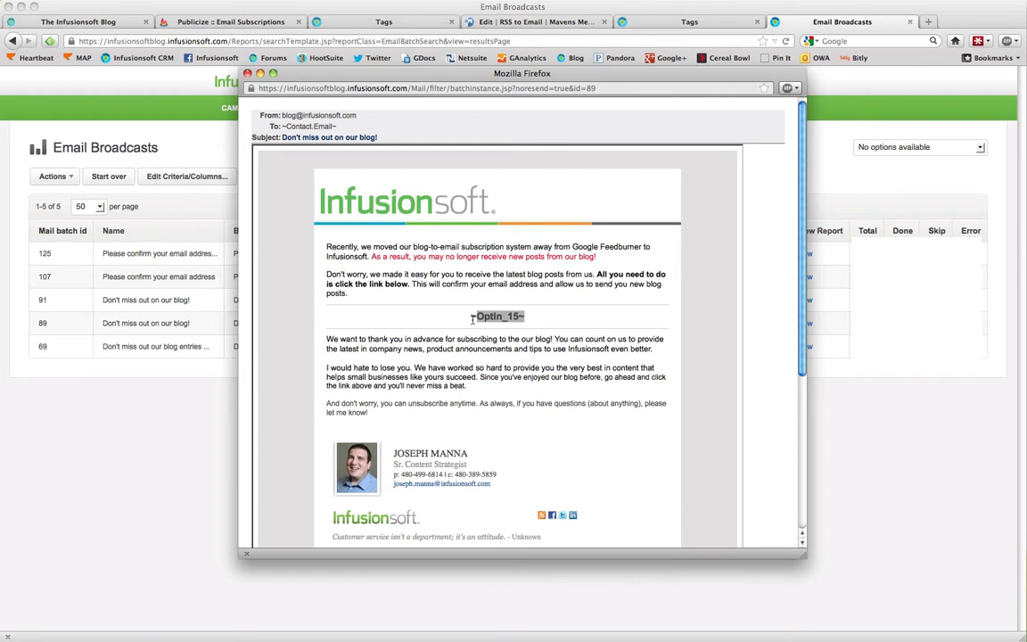
click(473, 317)
- Examine the broadcast's closing paragraphs, footer and opt-in link, and close the message preview
drag(537, 320, 589, 404)
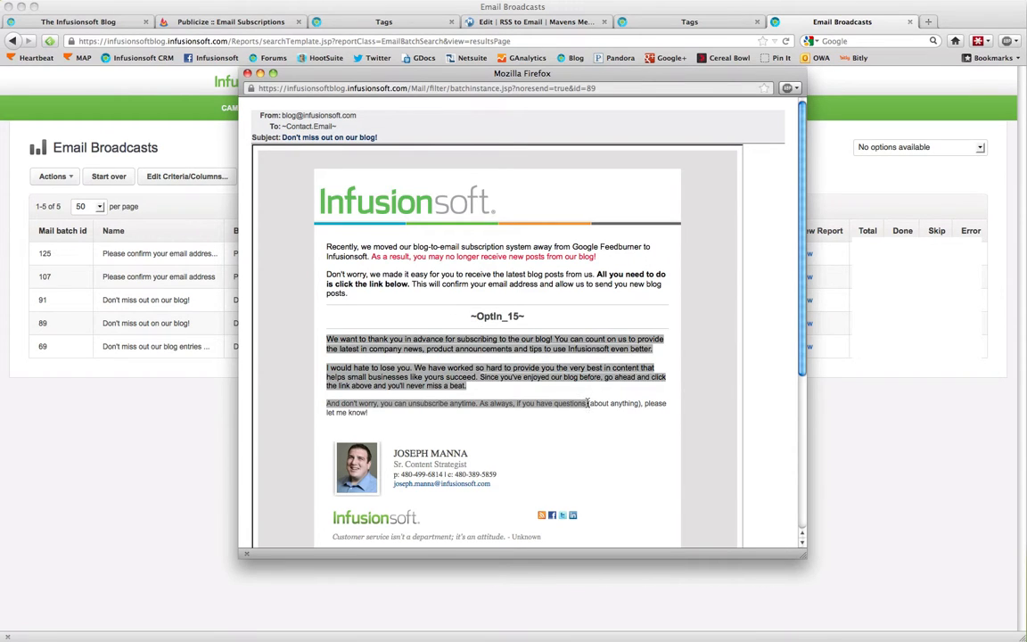
click(589, 403)
scroll(567, 394, down, 5)
scroll(568, 394, up, 5)
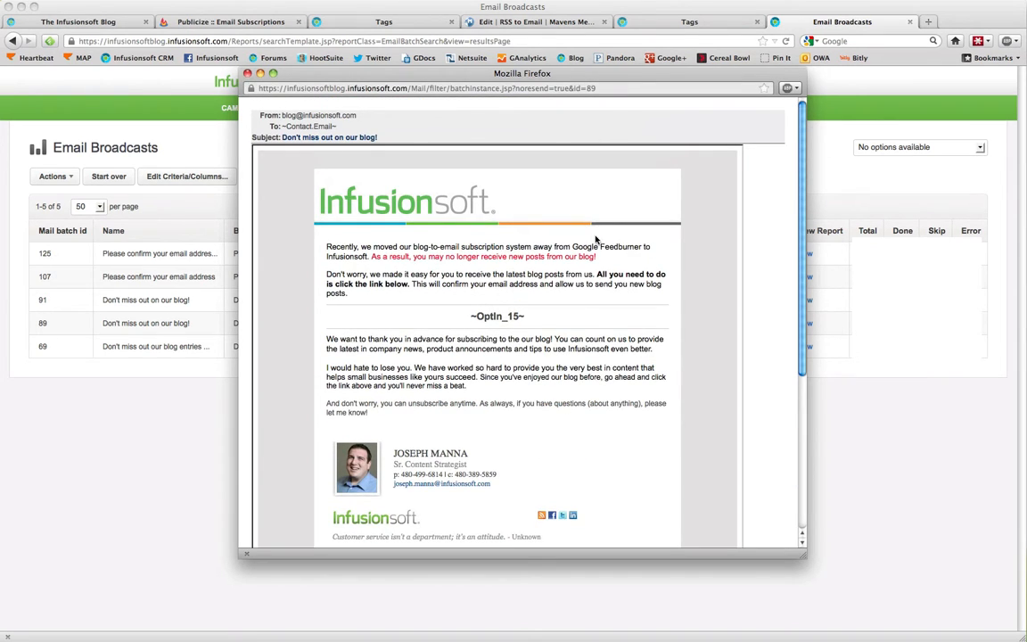
drag(493, 247, 672, 428)
click(671, 428)
drag(469, 316, 572, 322)
click(573, 322)
click(247, 75)
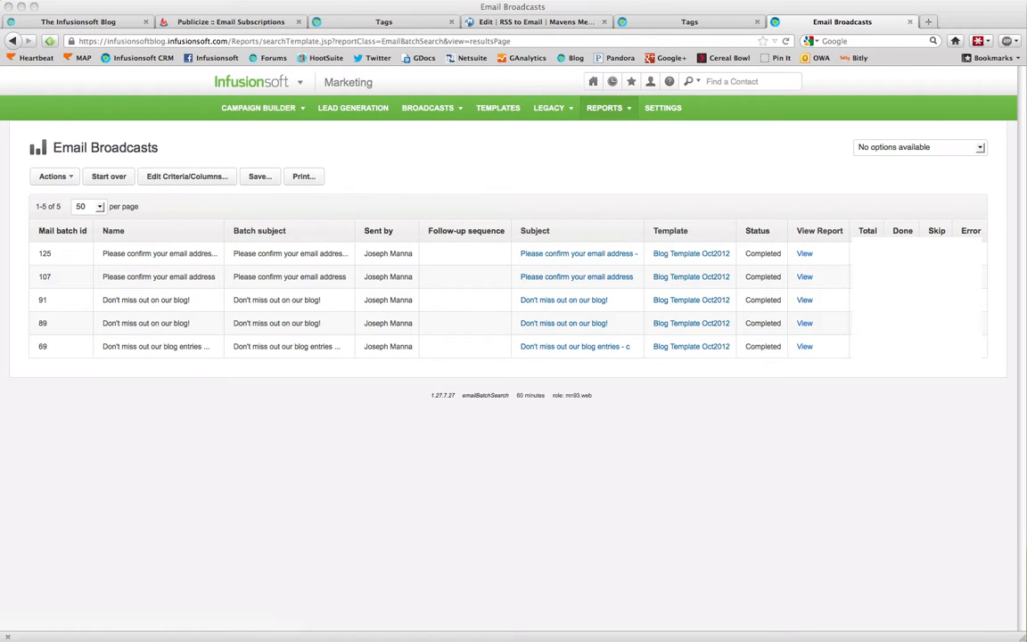
- Review the "Please confirm your email address" message of mail batch 107 down to its footer and close the preview
drag(658, 124, 460, 117)
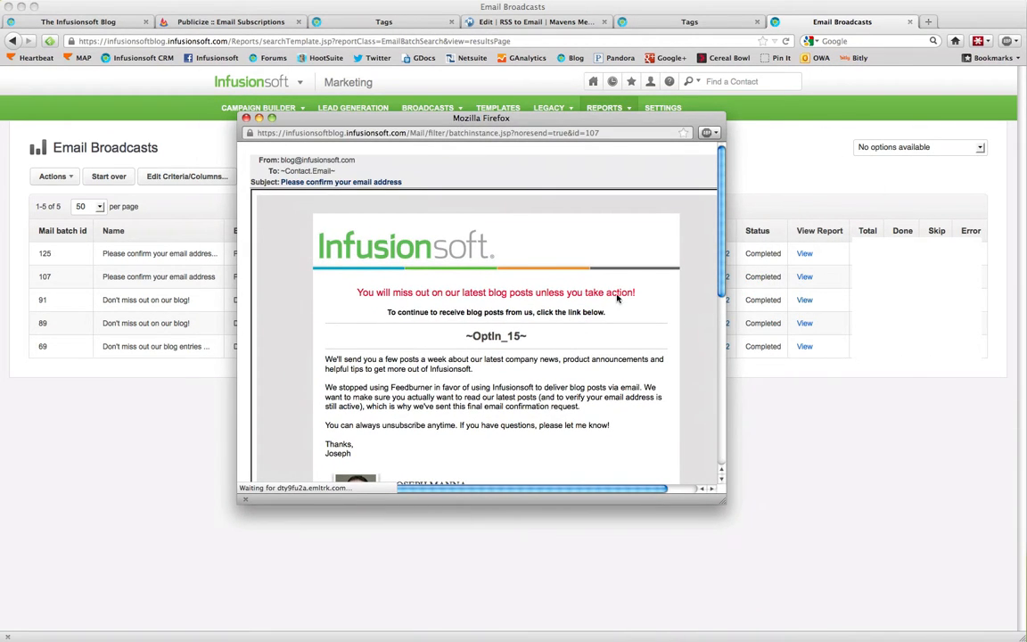
scroll(566, 316, down, 5)
scroll(566, 316, up, 5)
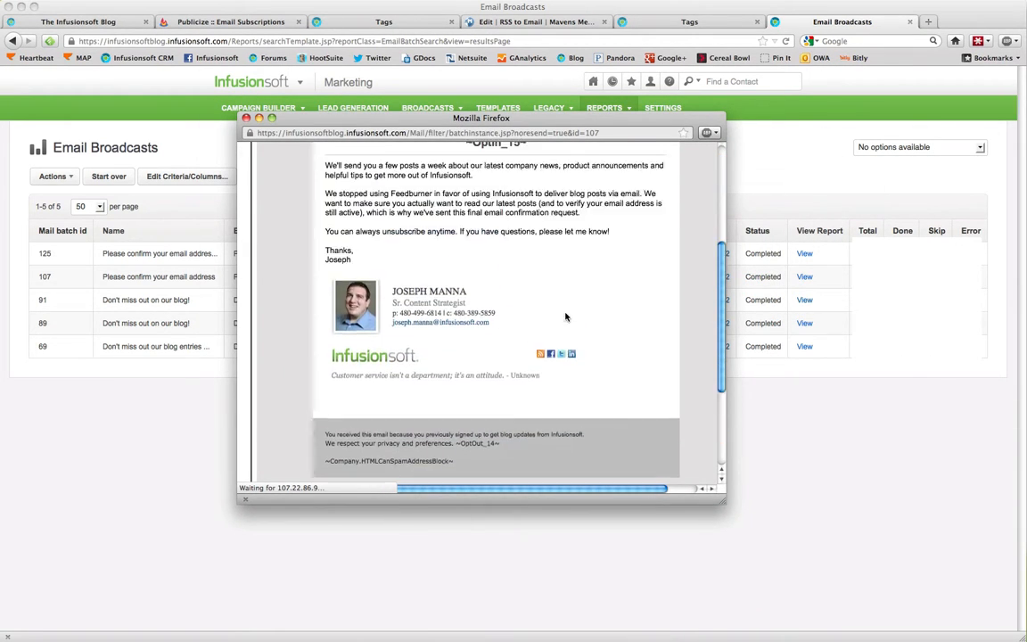
click(246, 118)
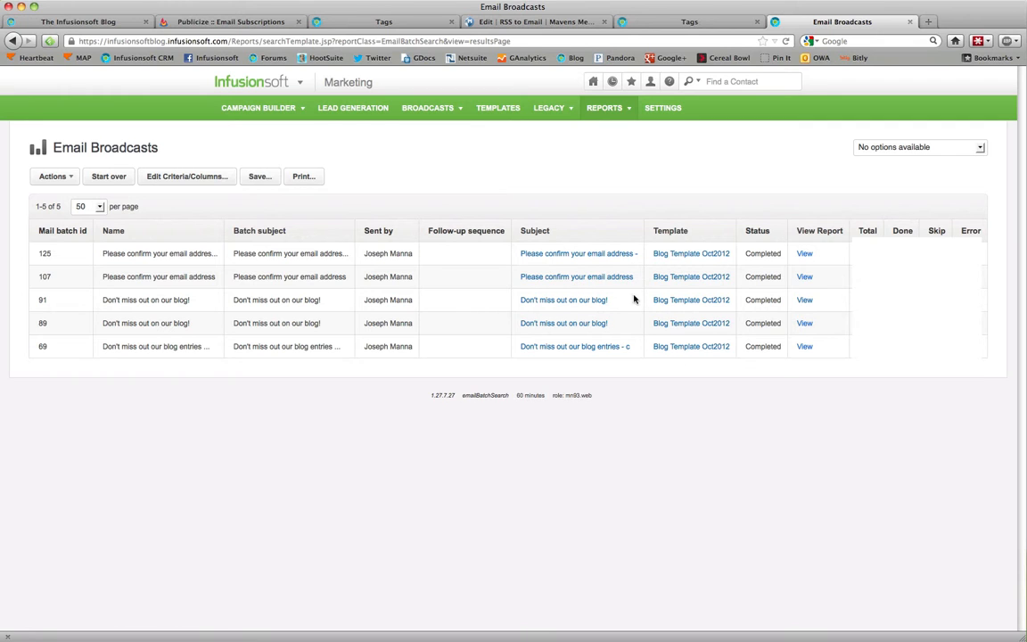
- Switch to the Marketing Mavens RSS to Email editor and examine the Infusionsoft Blog's blog name and RSS feed URL
click(624, 21)
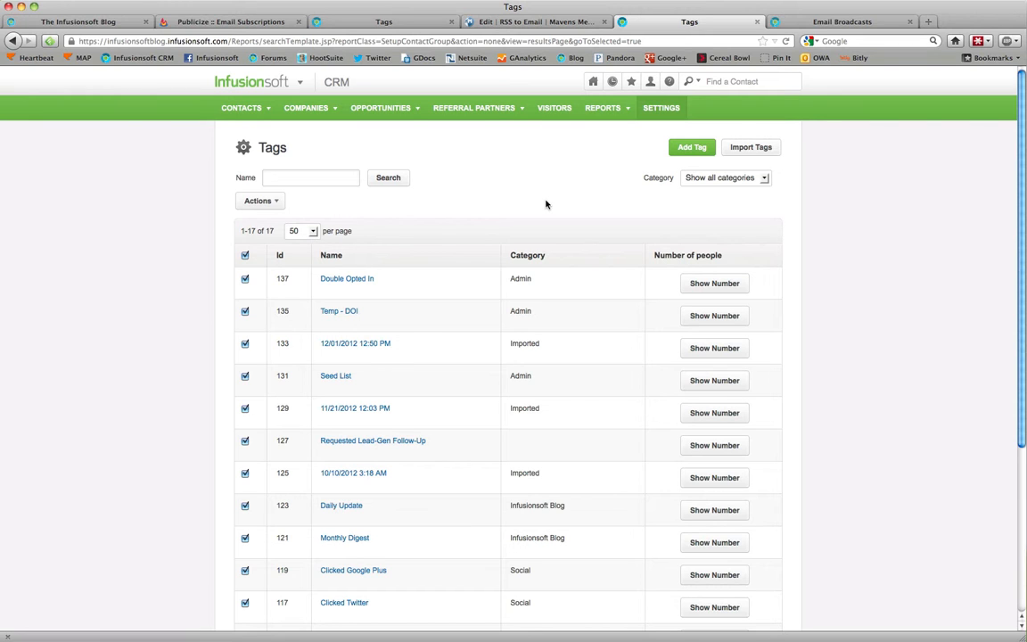
click(499, 23)
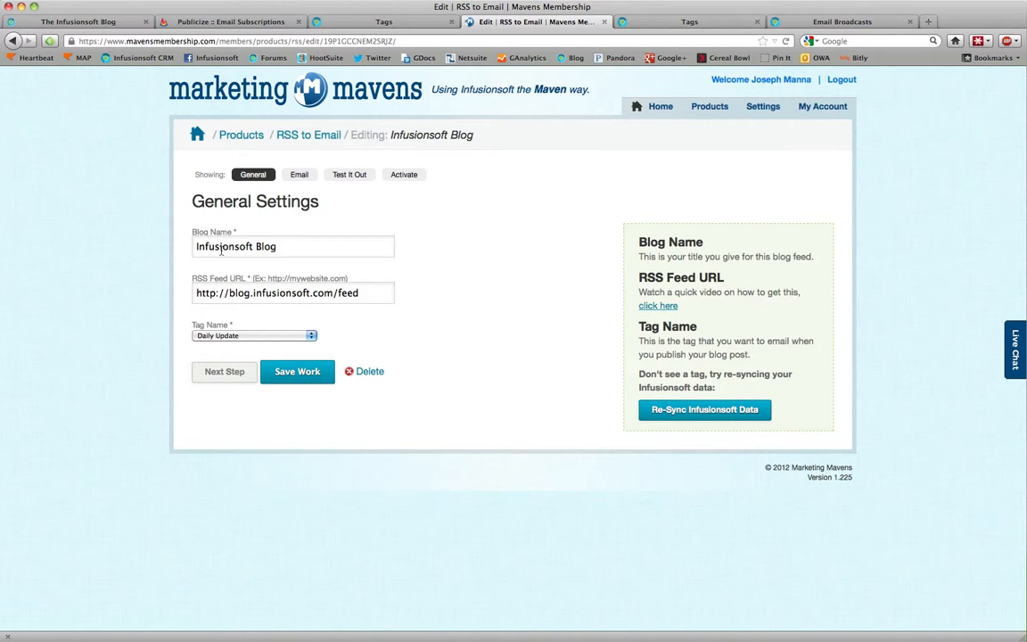
drag(282, 255, 128, 246)
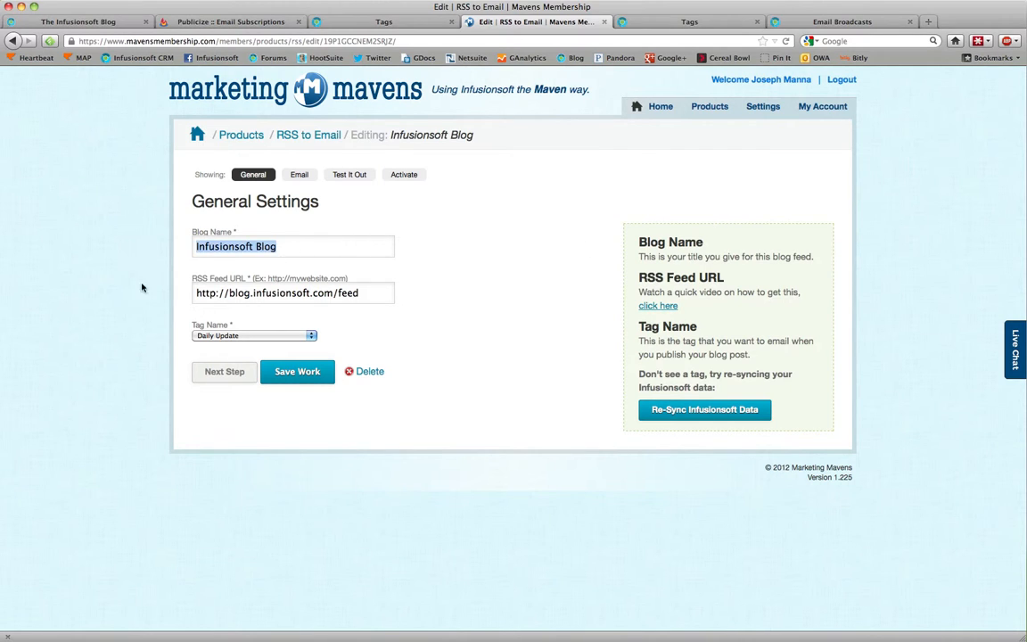
click(147, 294)
drag(364, 294, 168, 295)
click(139, 220)
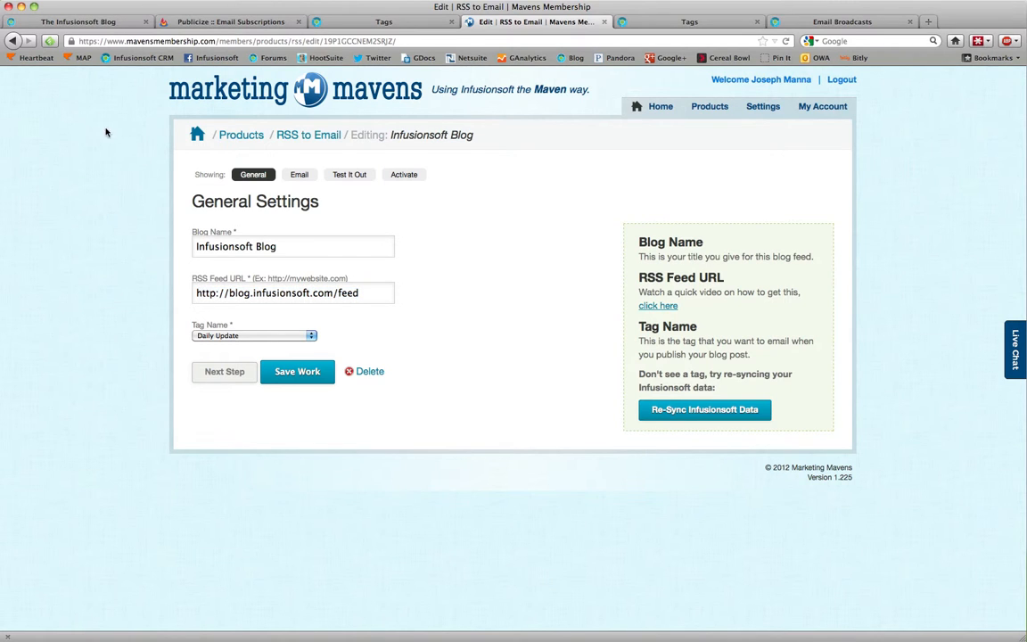
- View the Infusionsoft Blog's RSS feed and look over its list of posts
click(117, 23)
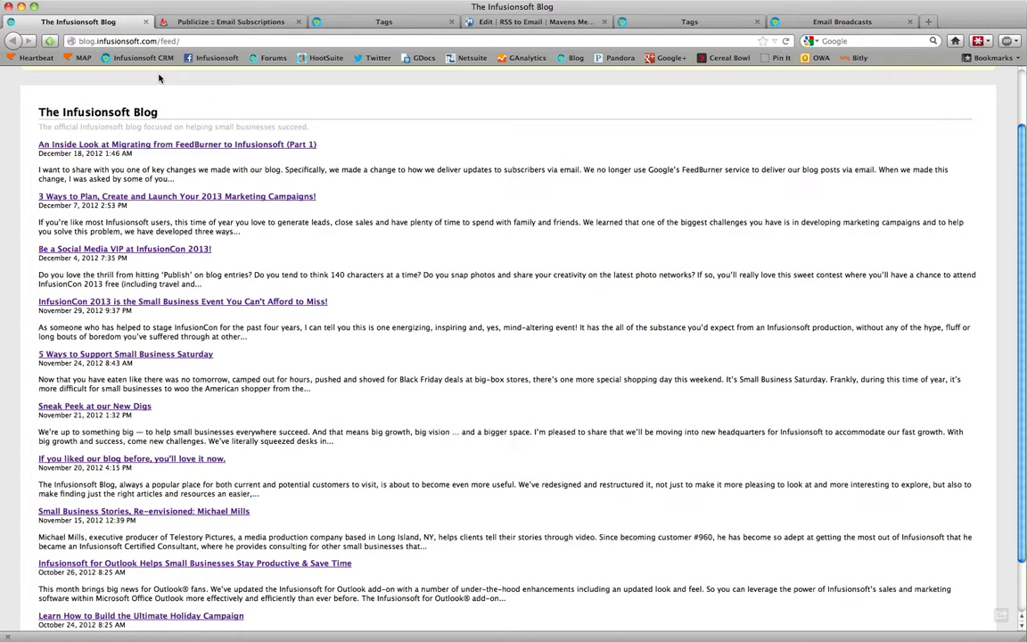
scroll(429, 241, up, 2)
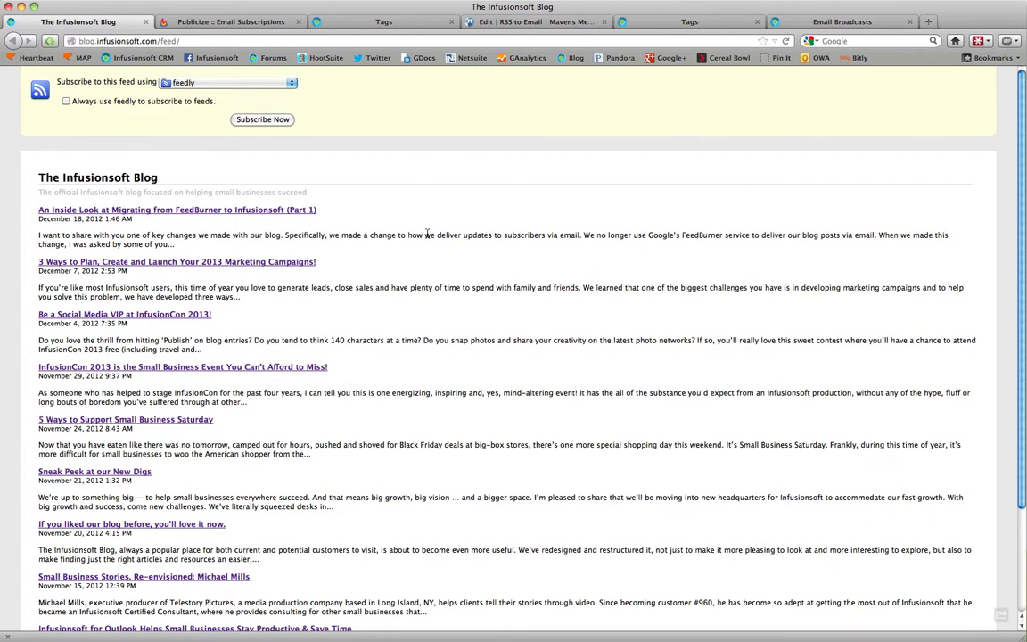
drag(401, 181, 493, 500)
click(509, 543)
- Return to the RSS to Email general settings and check the RSS feed URL and the tags available for delivery
click(243, 21)
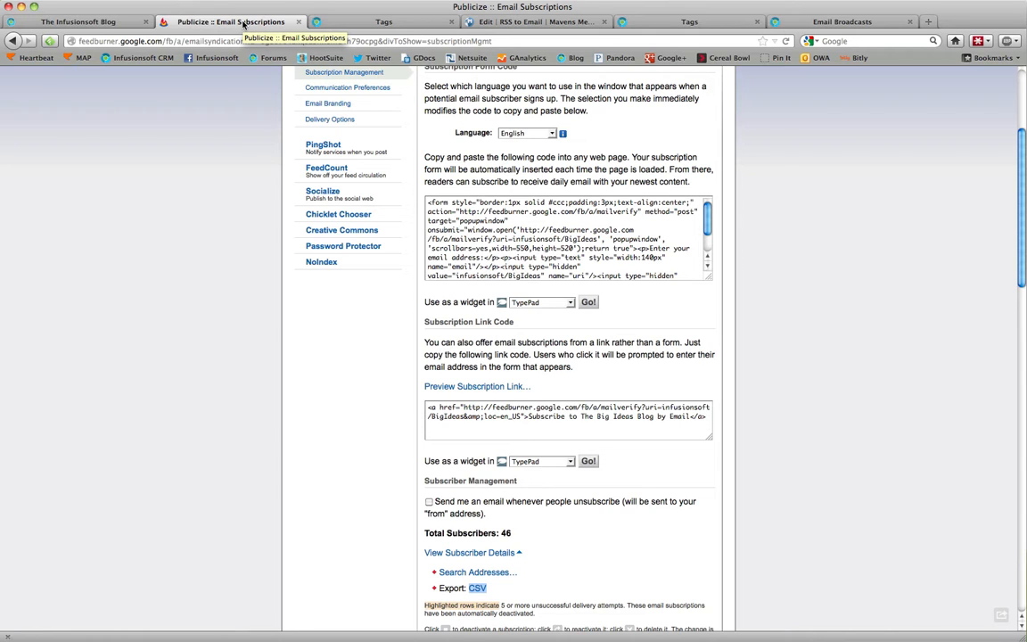
click(802, 21)
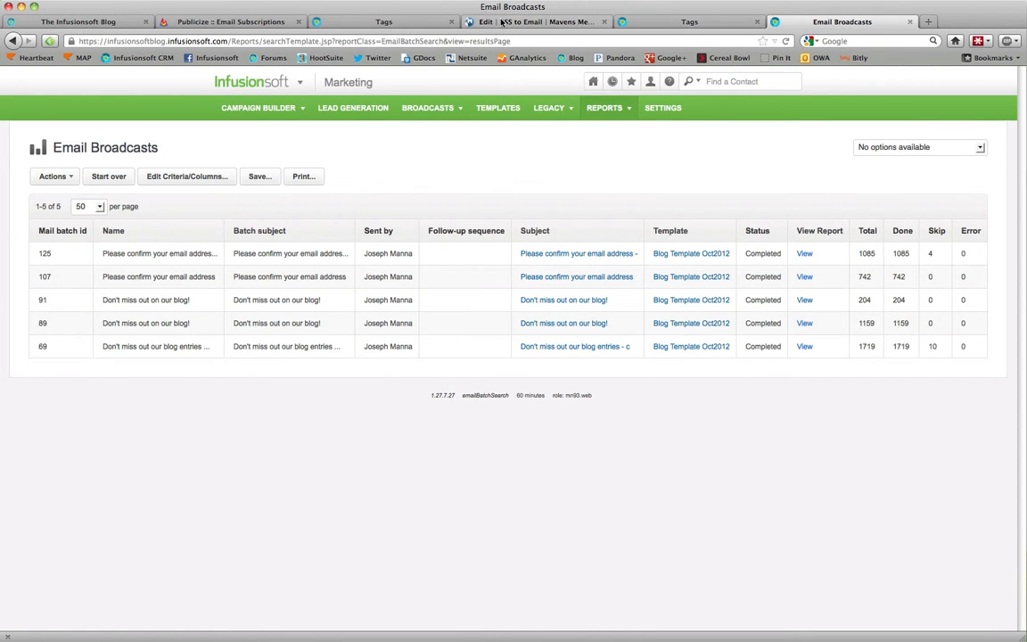
click(531, 22)
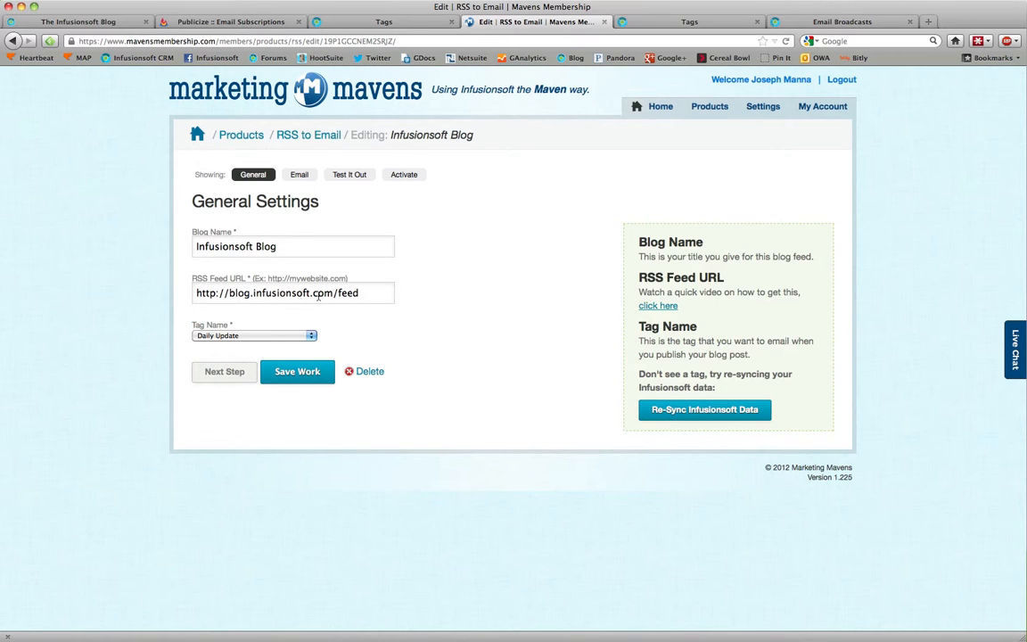
drag(351, 298, 160, 292)
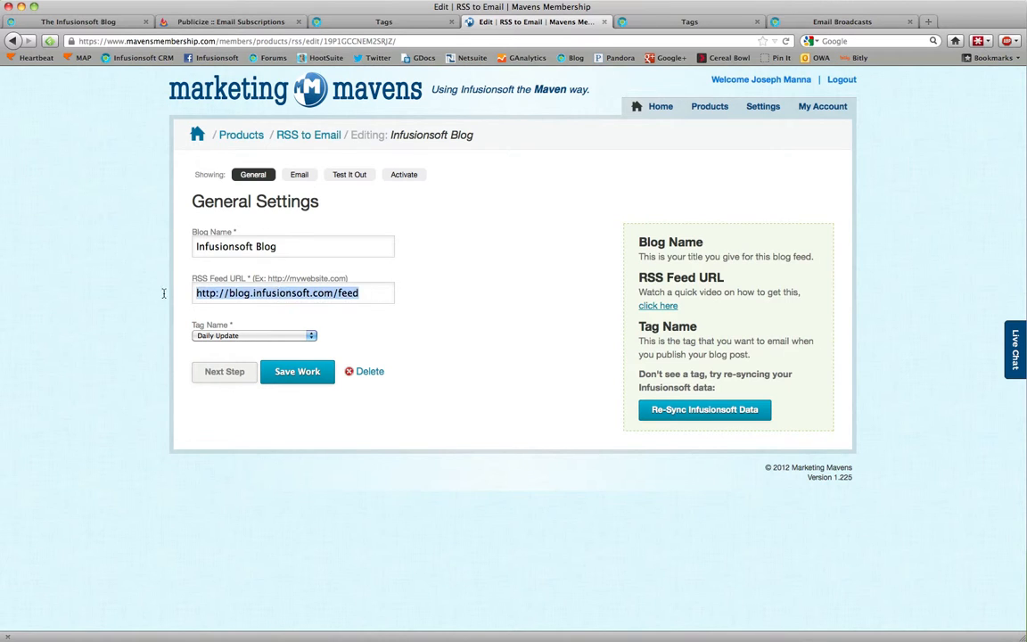
click(229, 336)
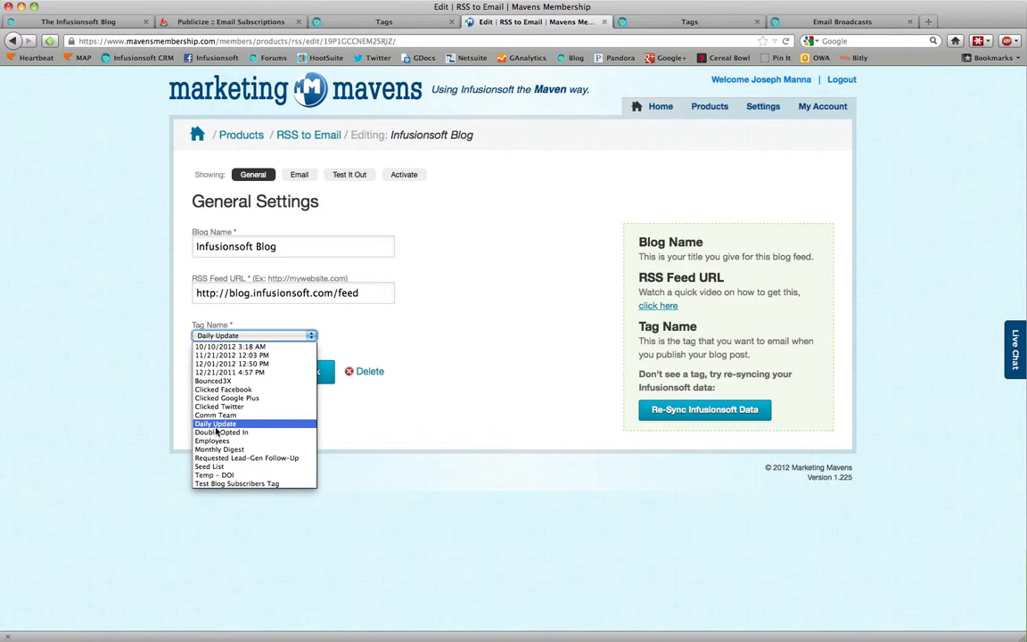
click(453, 419)
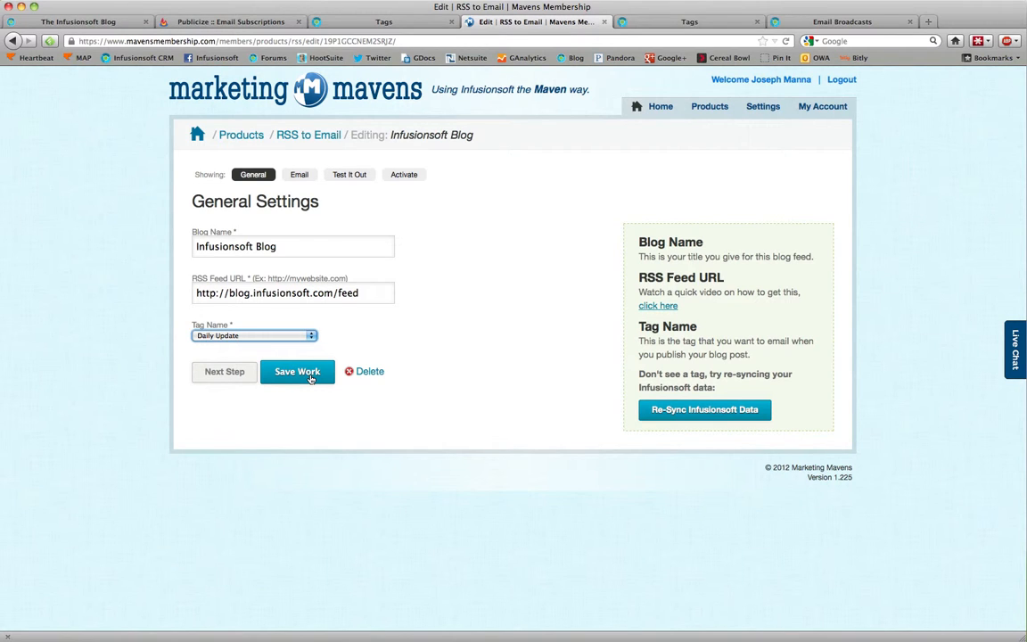
- Examine the RSS to Email email settings, including sender, subject, email type, HTML body, loop and image options, and merge fields
click(299, 175)
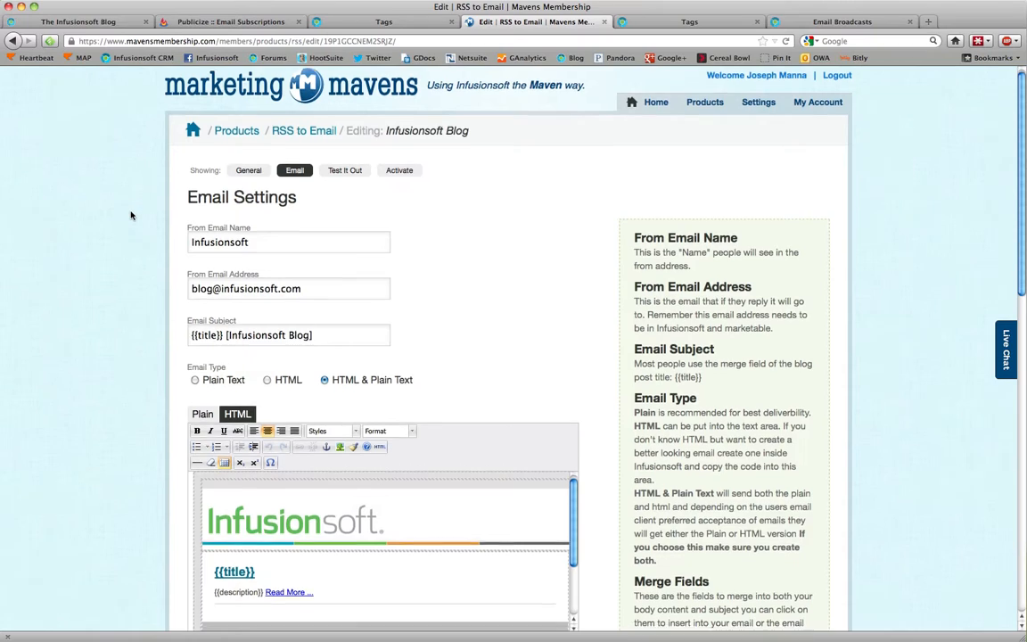
scroll(130, 213, down, 5)
scroll(133, 222, down, 10)
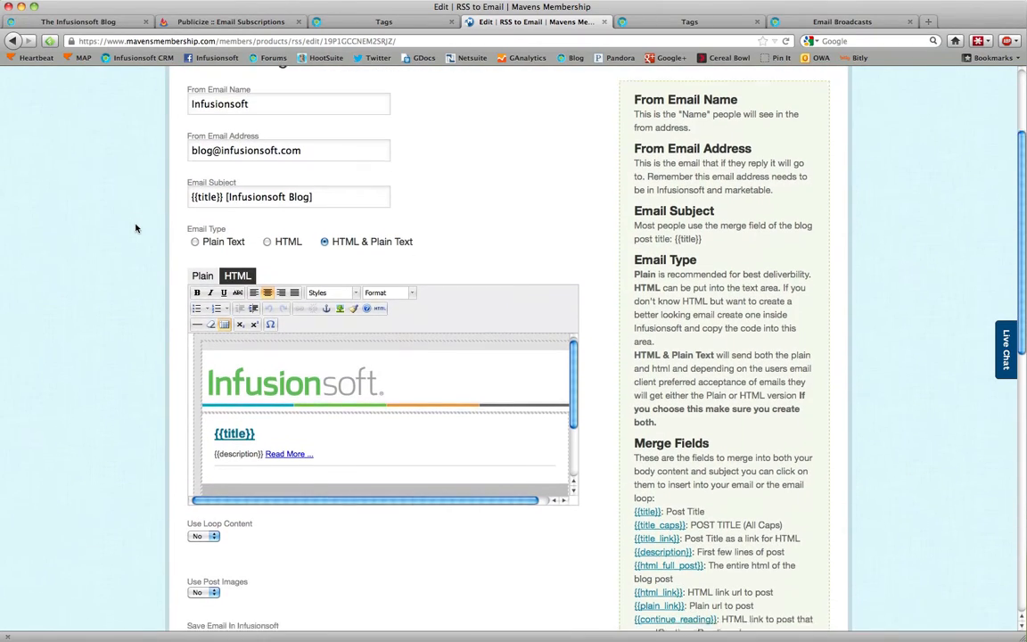
scroll(136, 229, up, 6)
scroll(136, 229, up, 2)
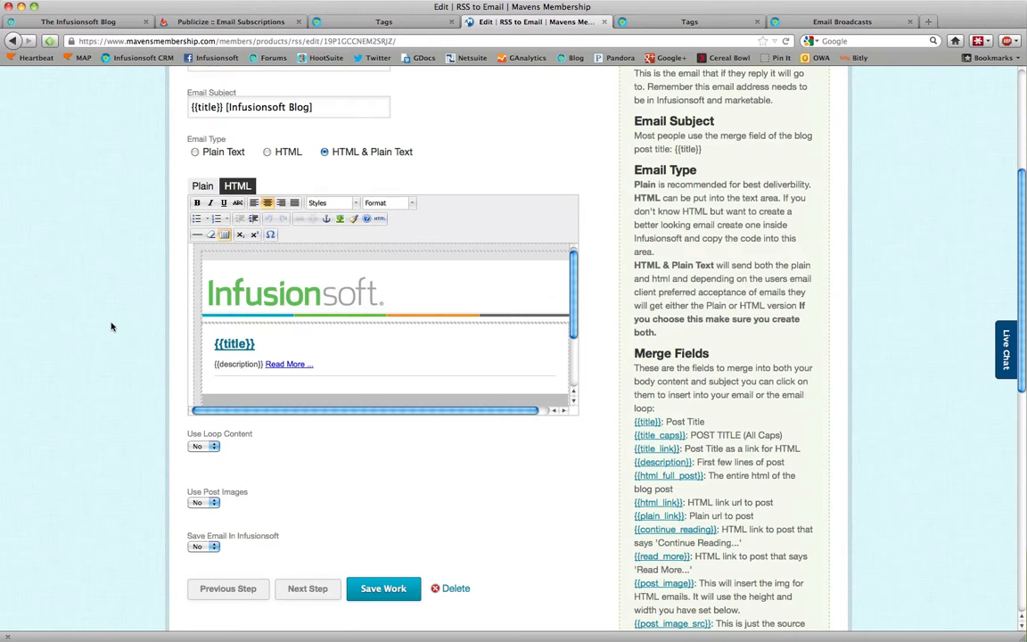
scroll(112, 326, up, 4)
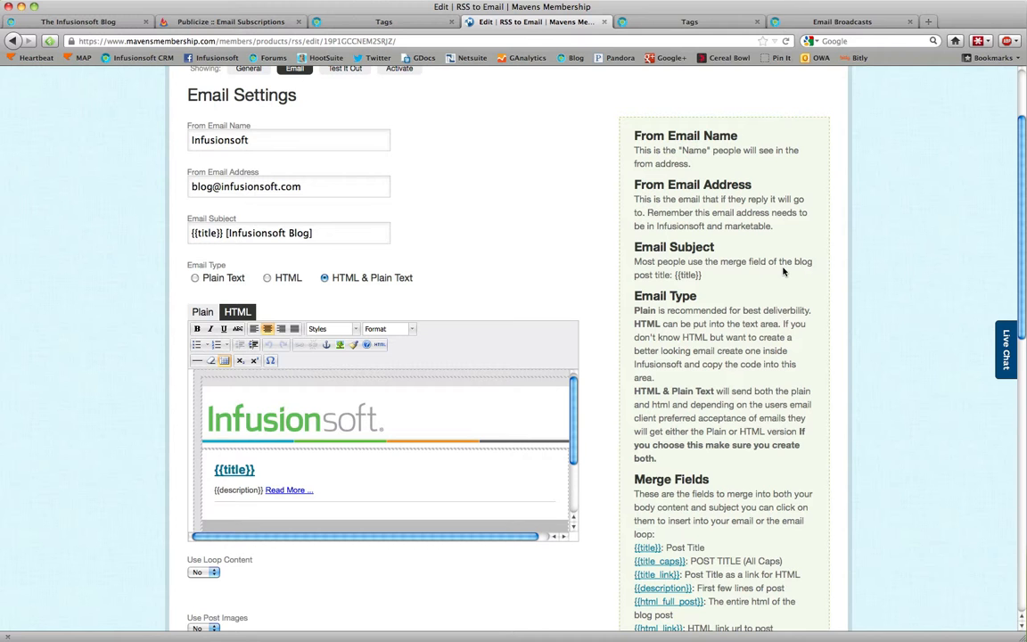
scroll(677, 375, down, 3)
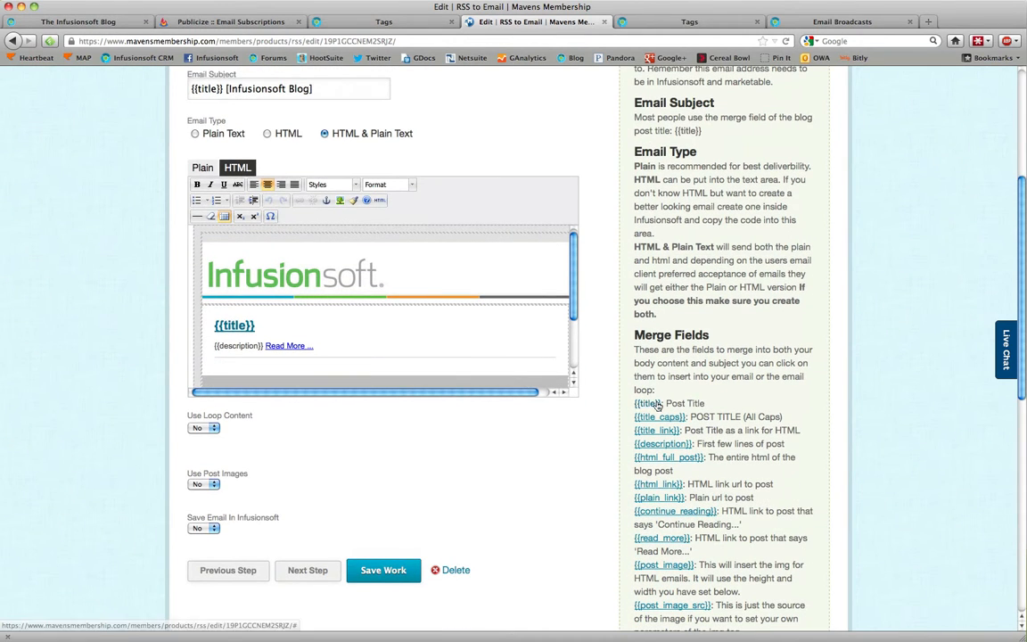
scroll(627, 328, up, 4)
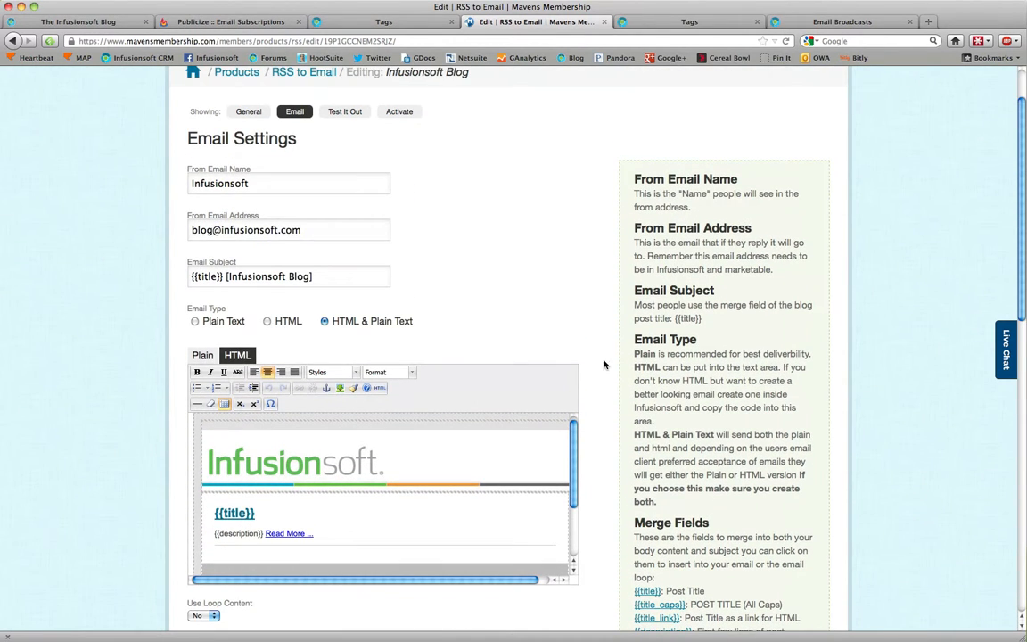
scroll(672, 324, down, 1)
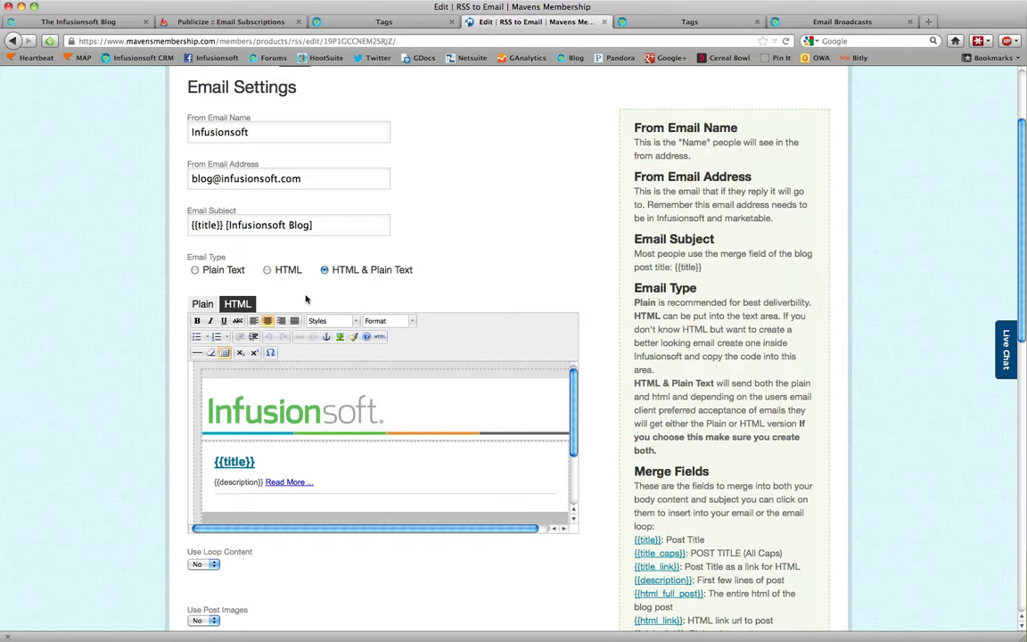
scroll(125, 258, down, 3)
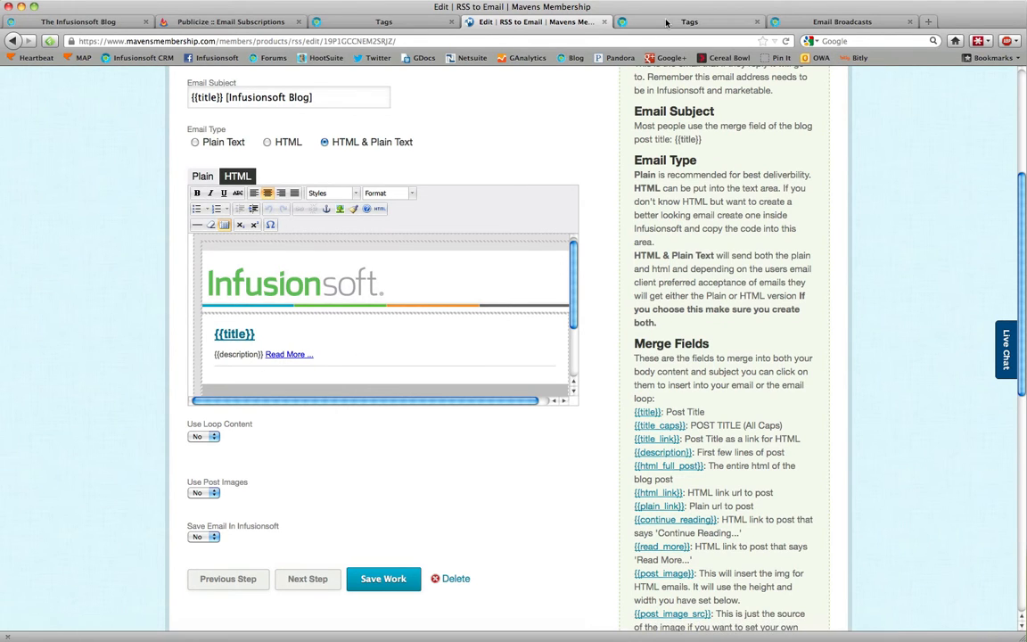
- Switch to Infusionsoft and open the Blog Template V1 email template's body in the Email Builder
click(709, 29)
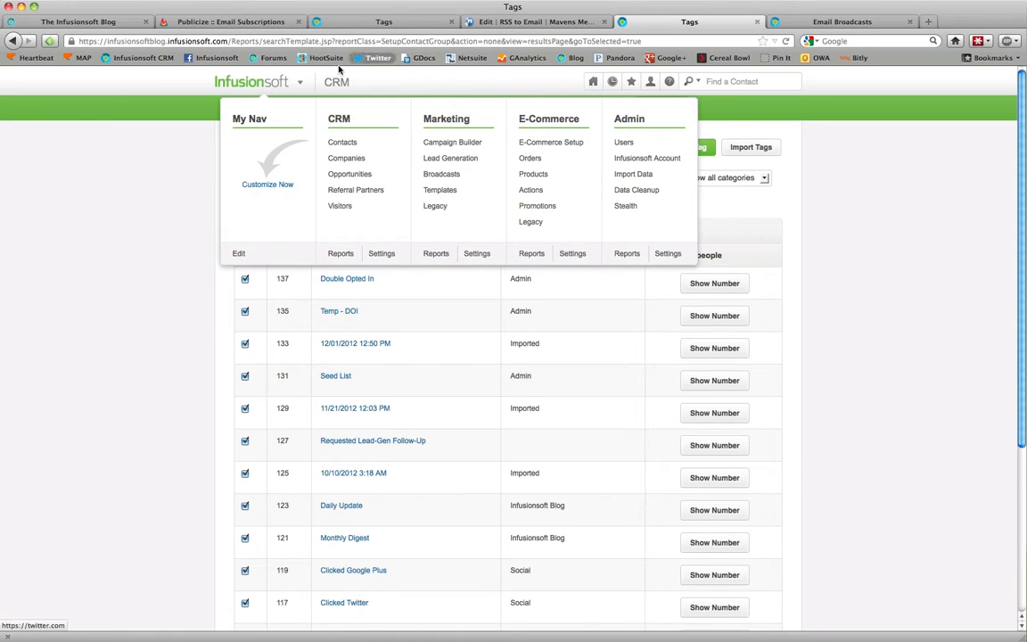
click(446, 190)
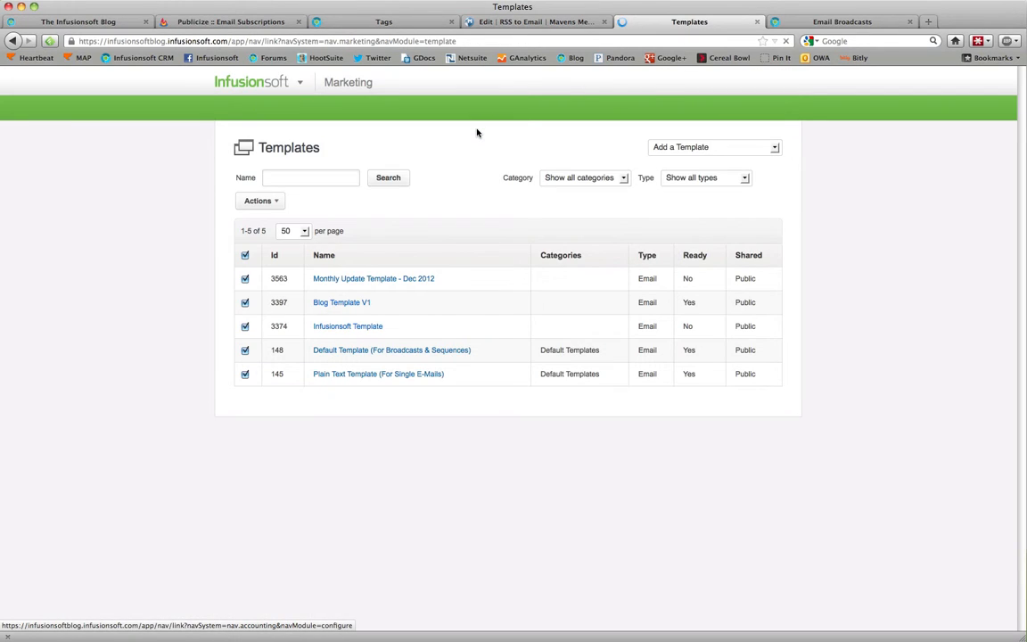
click(351, 304)
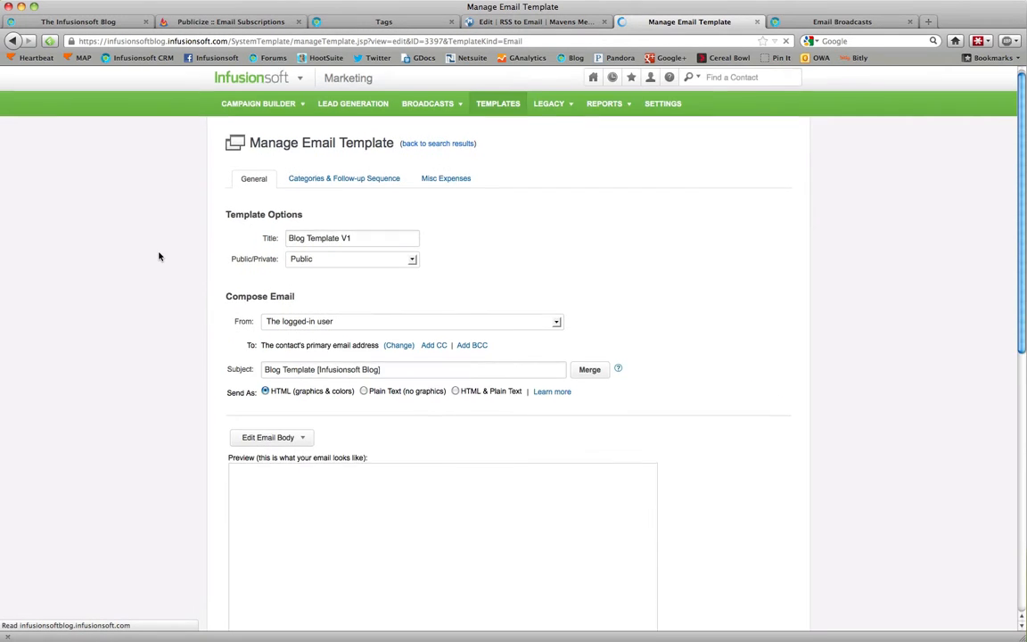
scroll(197, 323, down, 2)
click(270, 355)
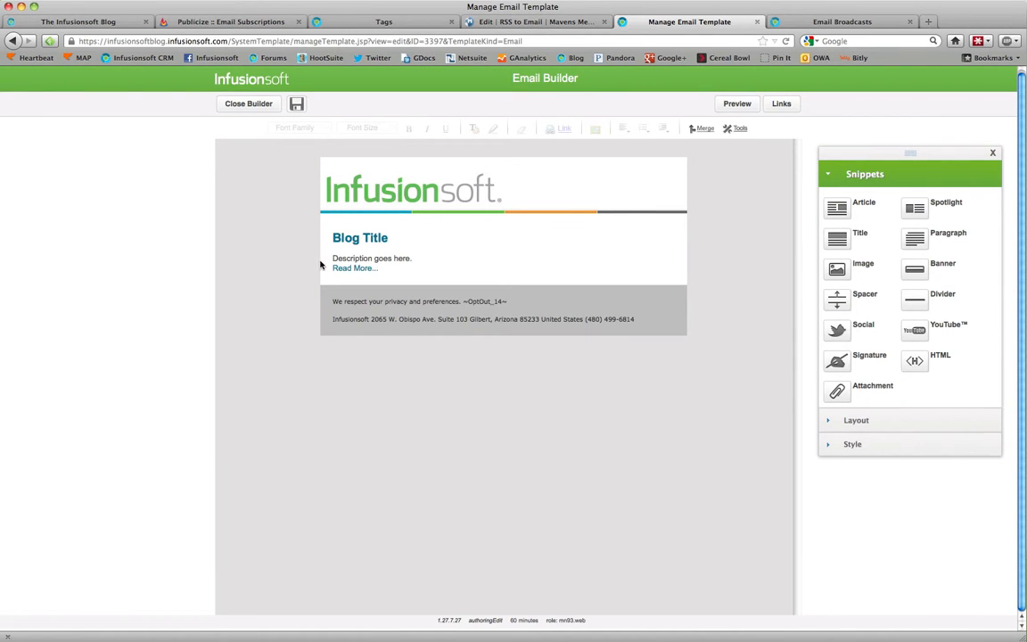
- Examine the template's blog title, description and Read More placeholders
click(398, 239)
drag(399, 238, 335, 236)
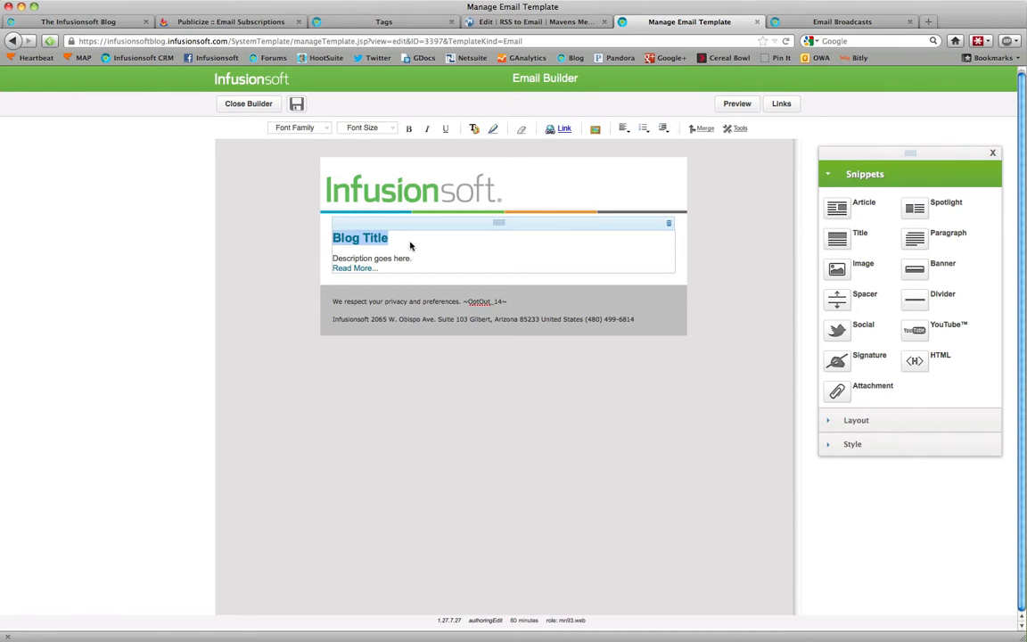
drag(413, 259, 318, 264)
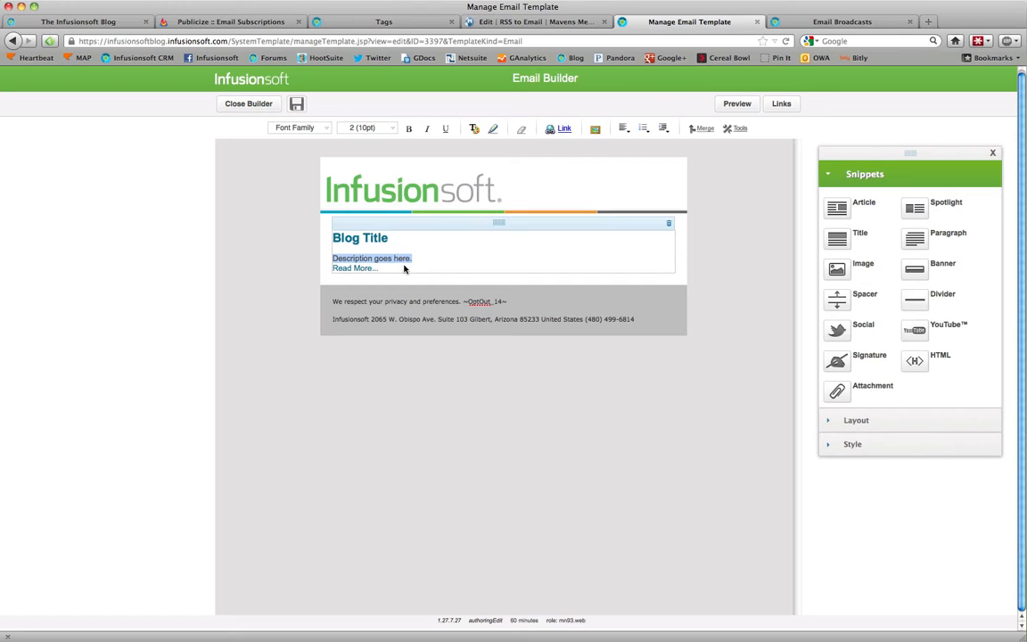
drag(404, 268, 317, 263)
click(314, 258)
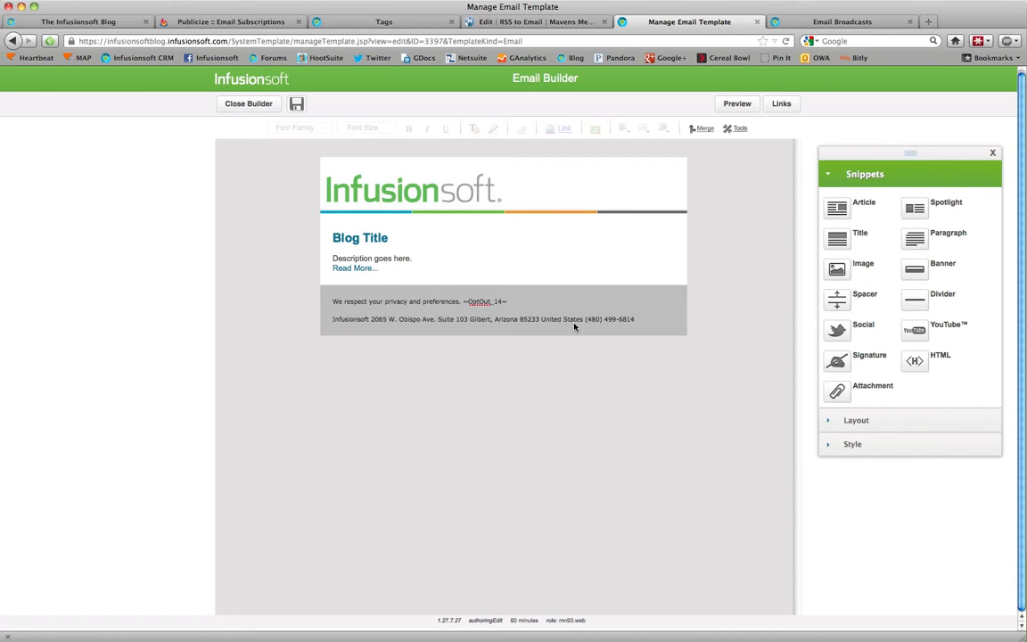
- Try out an image snippet below the description placeholder and delete it from the template
drag(838, 270, 609, 279)
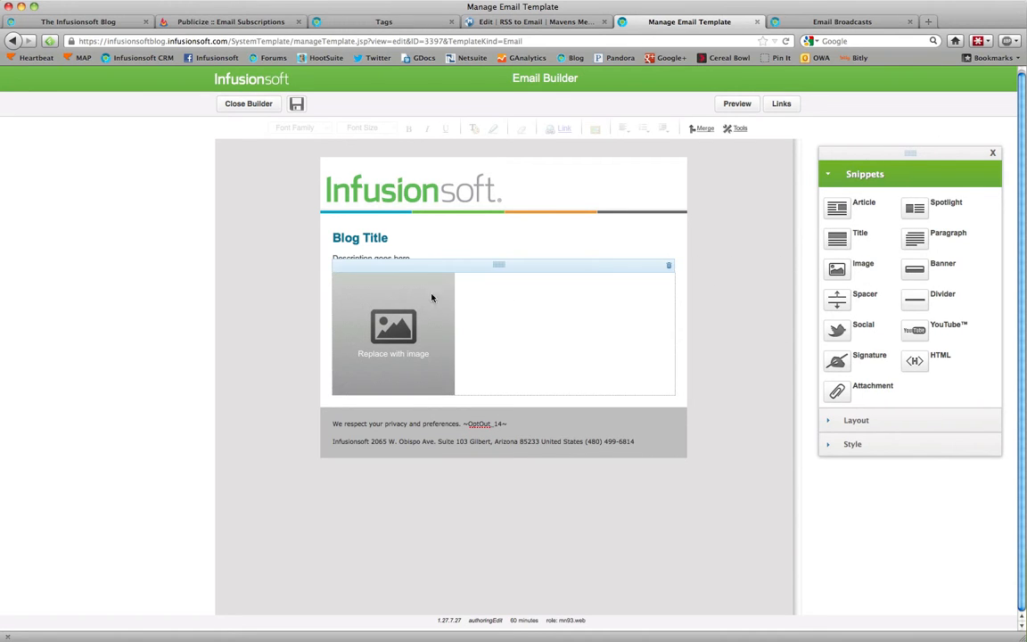
click(668, 266)
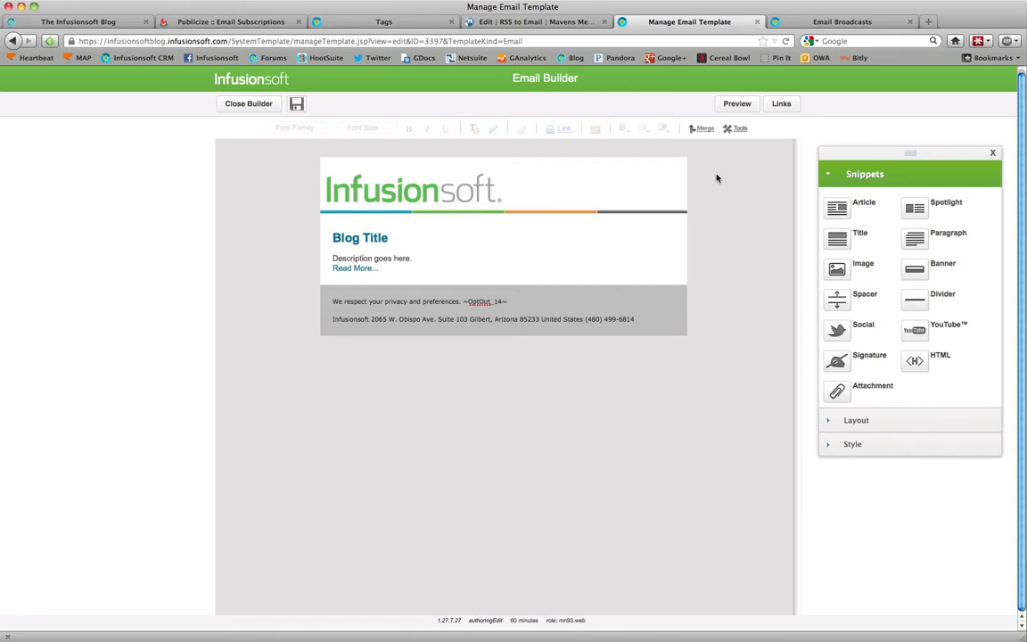
- Preview the blog template and open the source code of the preview frame
click(737, 104)
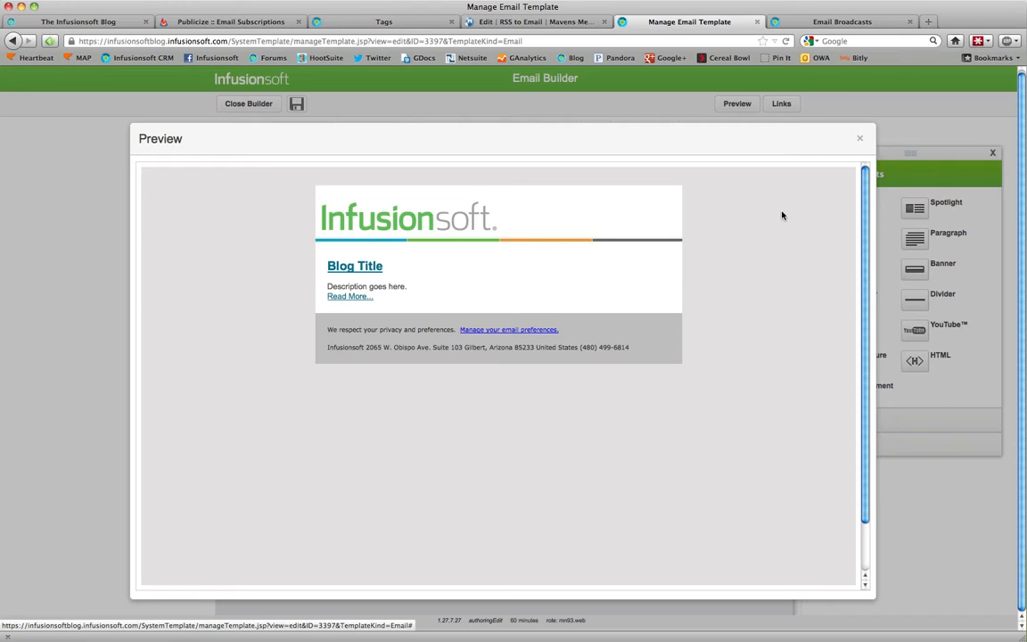
right_click(723, 198)
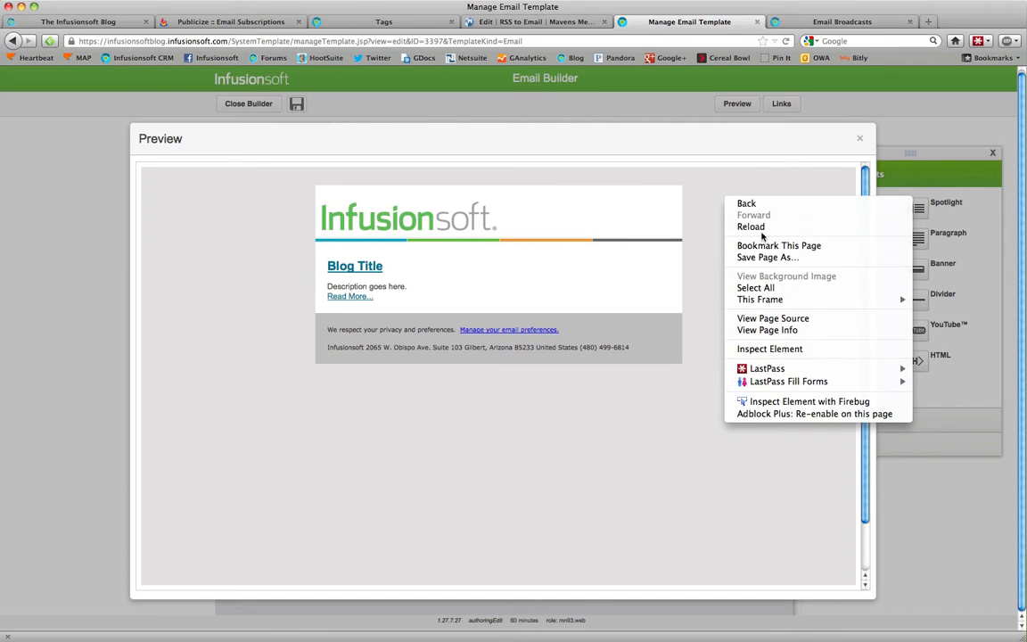
mouse_move(789, 307)
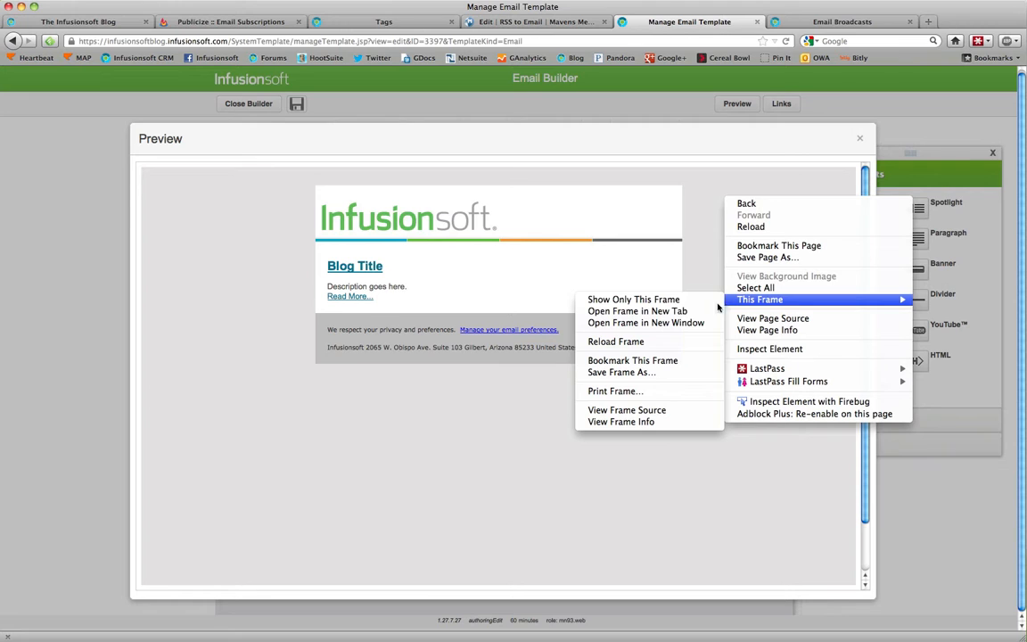
click(652, 411)
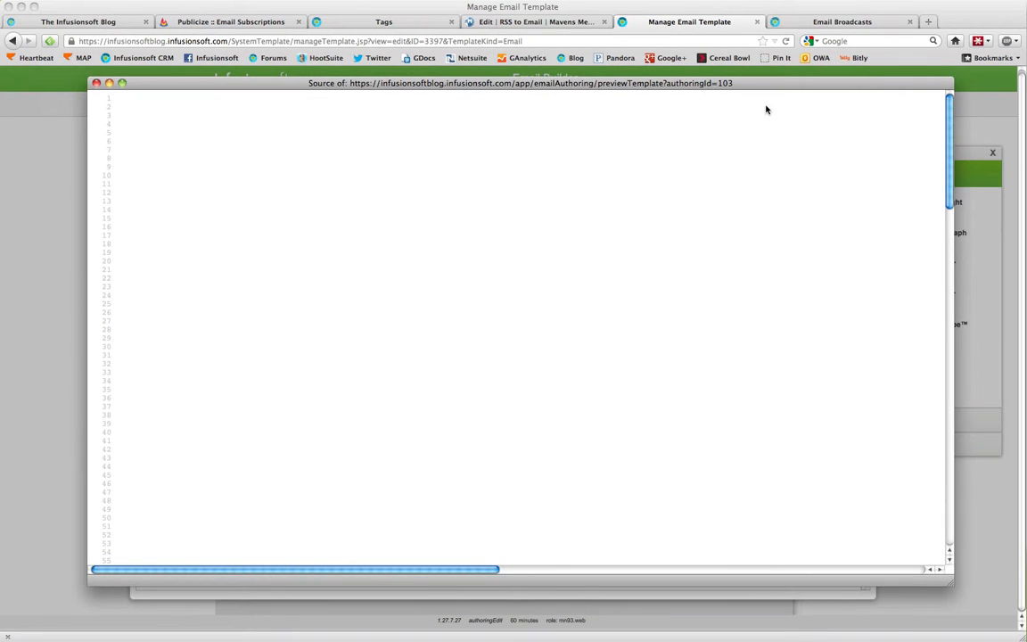
- Select the template's HTML inside the body tags, from the mainContent div through the branding div, and close the source window
drag(949, 116, 949, 330)
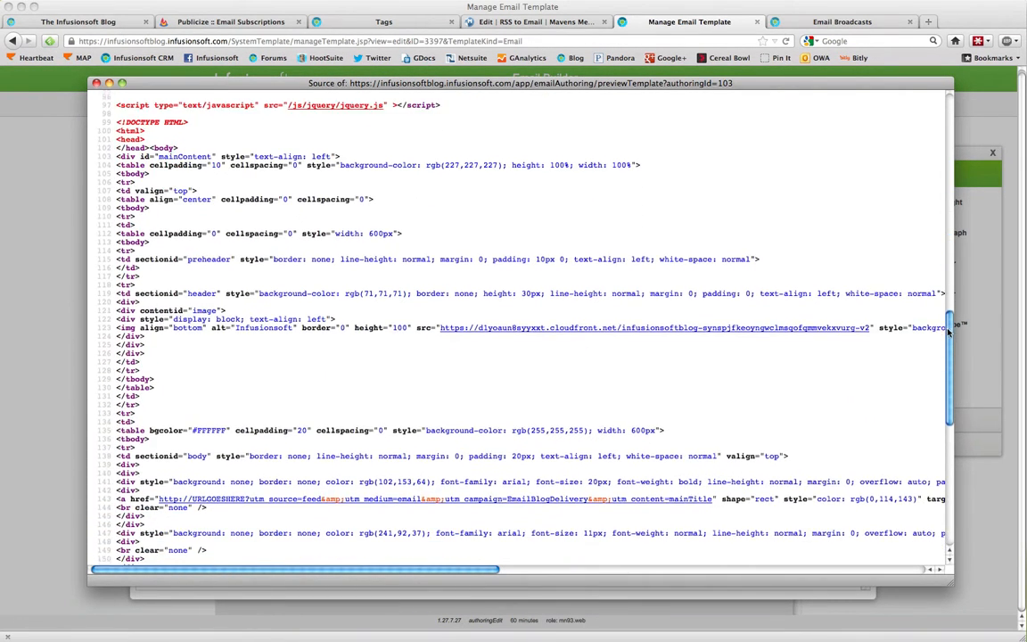
click(182, 150)
drag(183, 149, 297, 466)
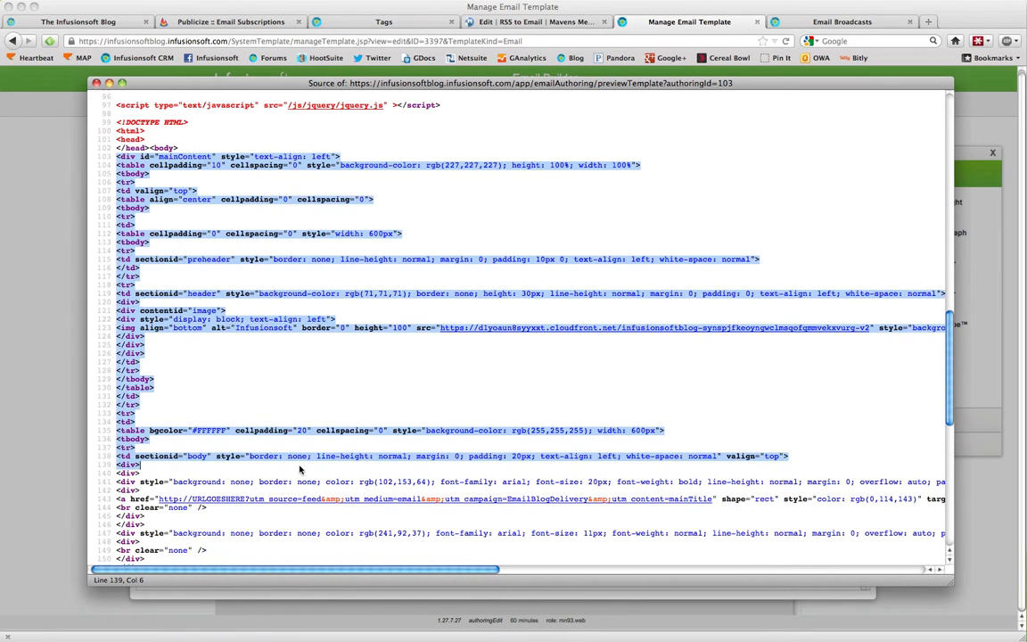
scroll(303, 445, down, 15)
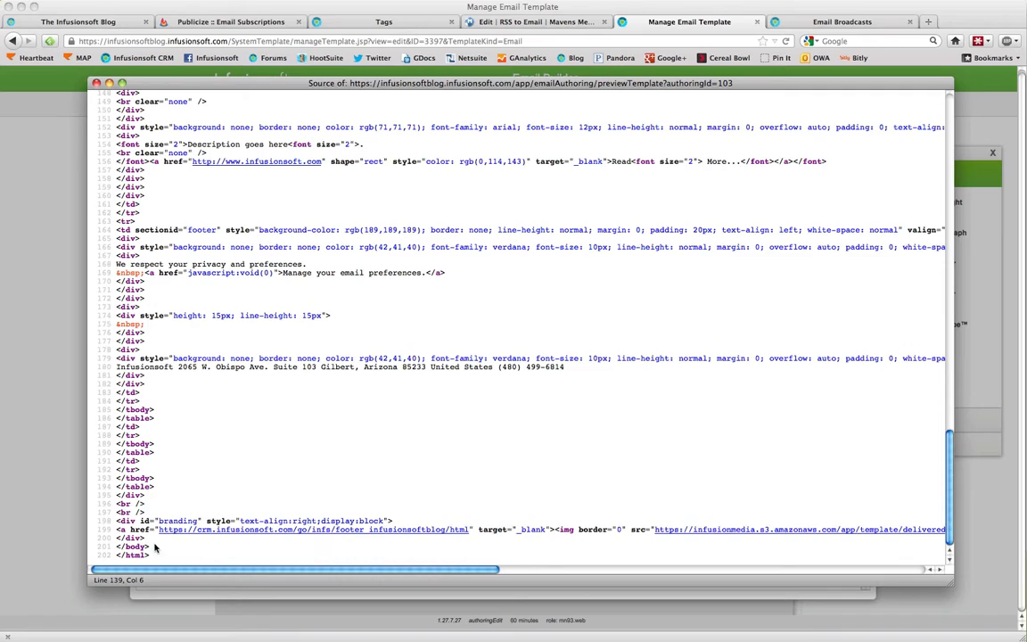
drag(151, 538, 90, 325)
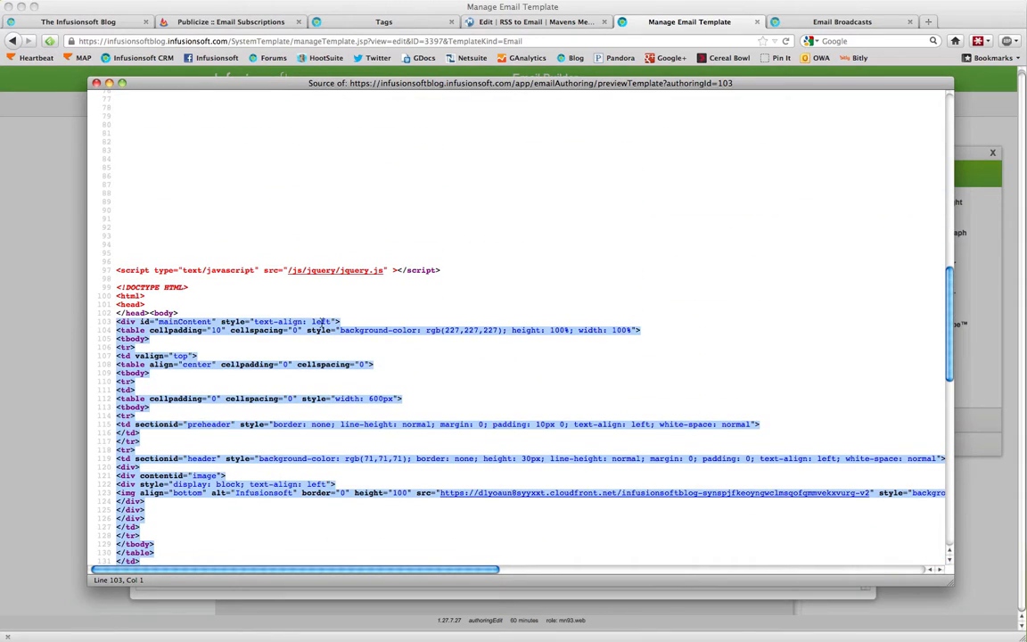
scroll(383, 316, down, 10)
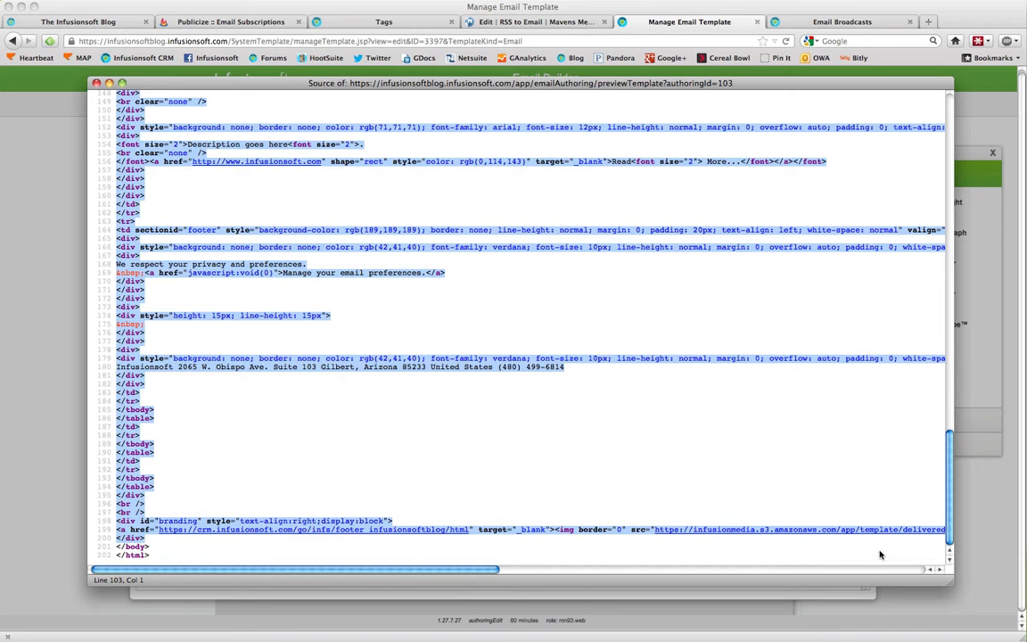
scroll(404, 392, up, 15)
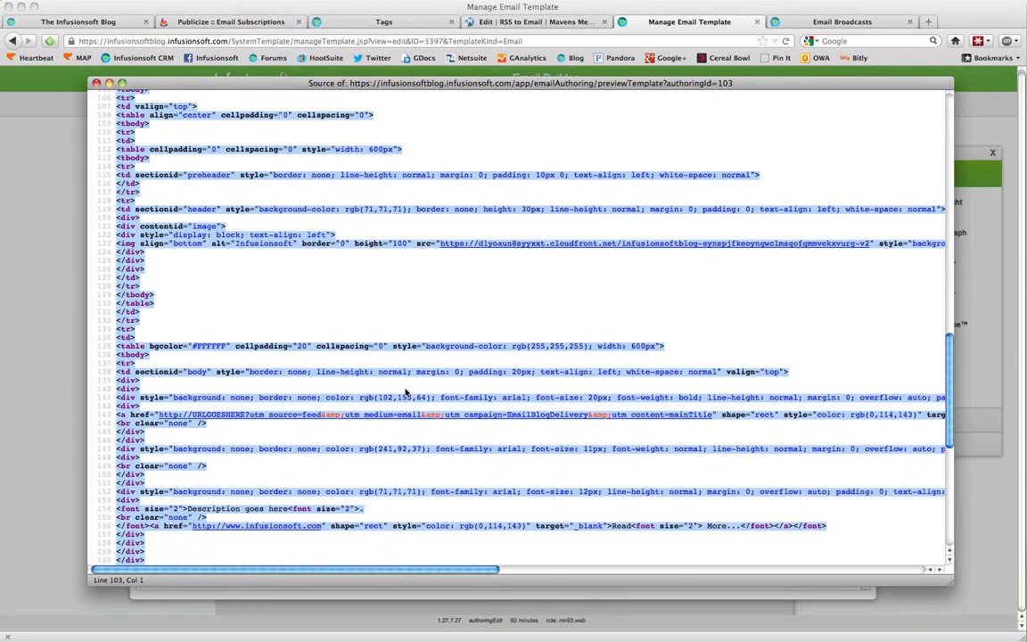
click(94, 83)
- Switch to the Marketing Mavens RSS to Email page, inspect the HTML email's source code and close it without saving
click(487, 22)
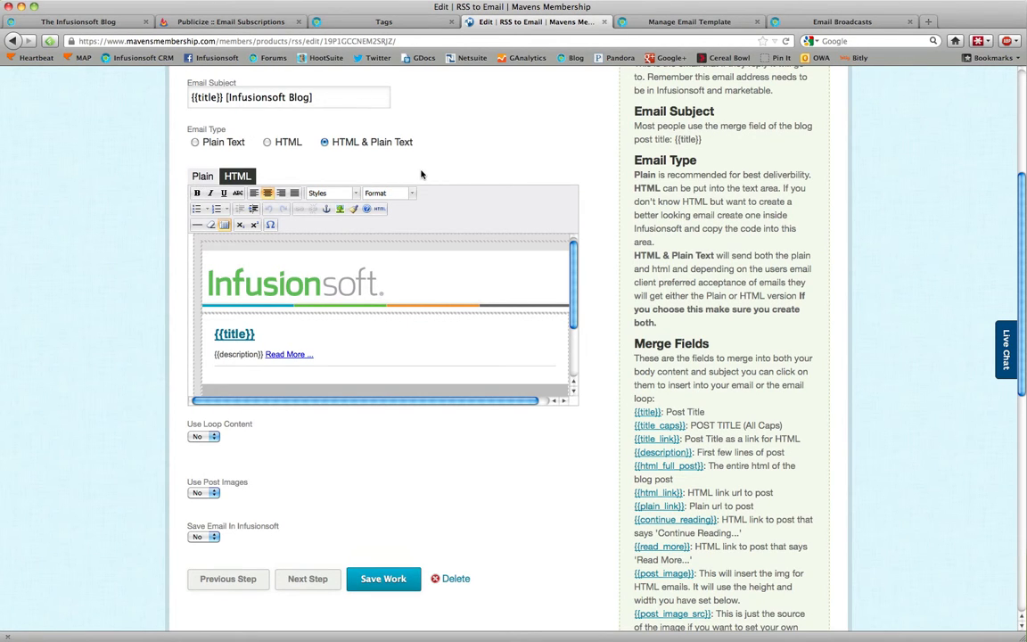
click(378, 210)
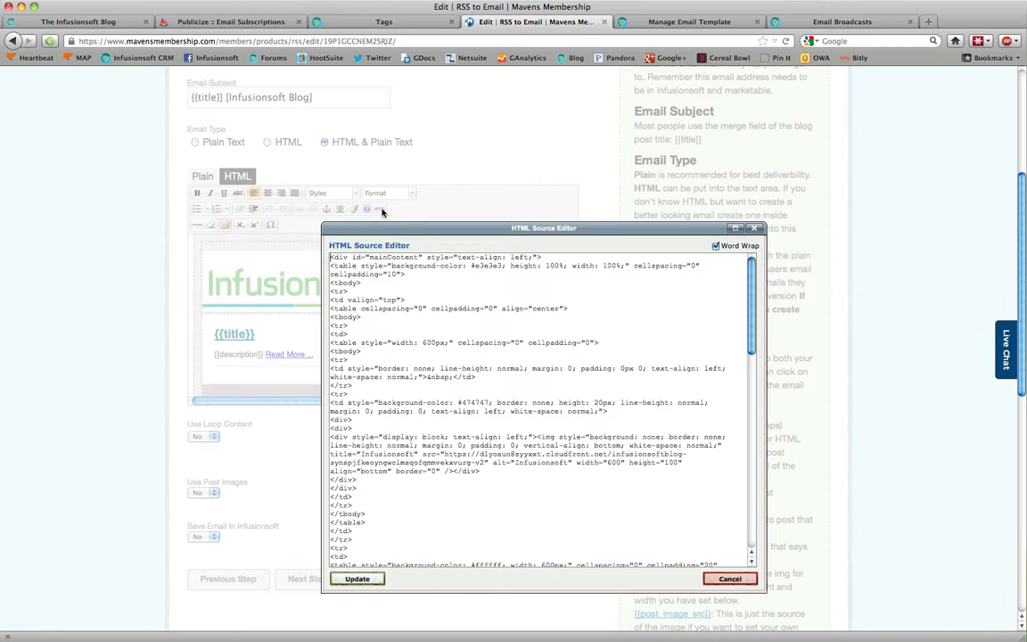
click(395, 286)
scroll(687, 310, down, 15)
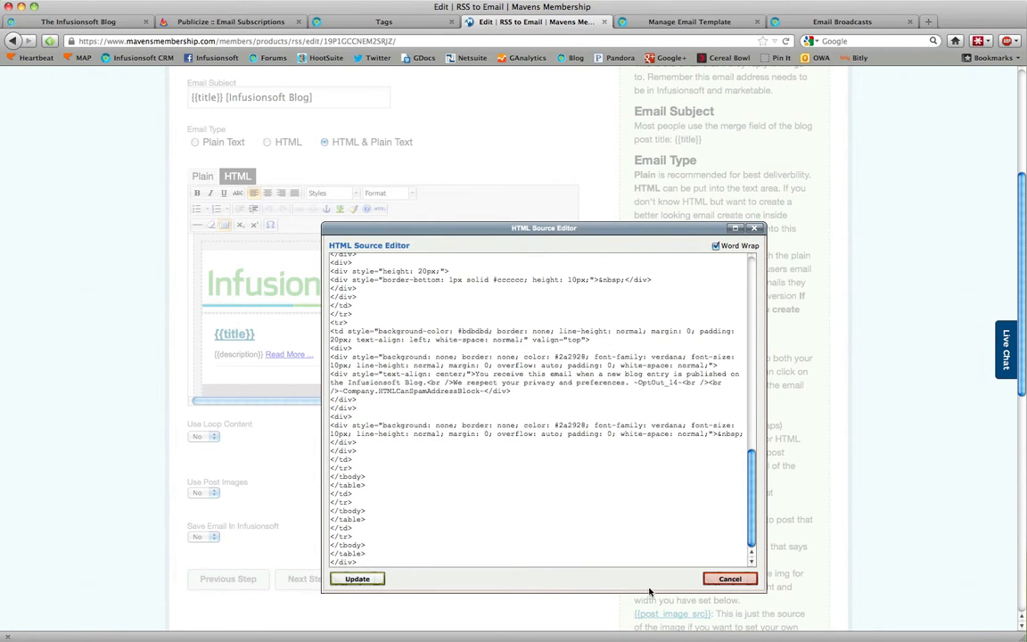
click(730, 579)
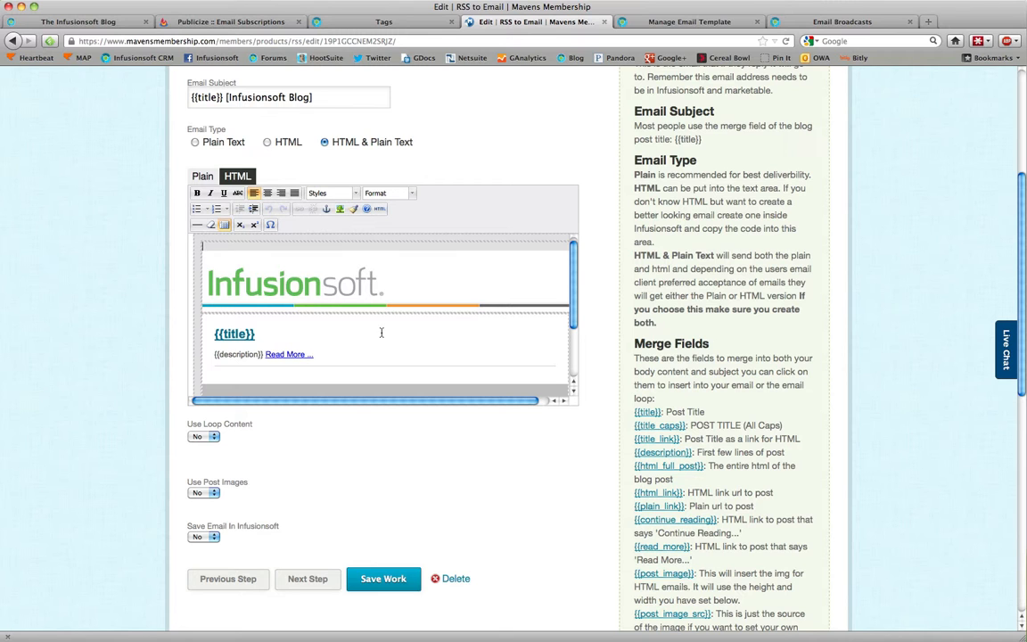
- Examine the Merge Fields reference alongside the title, description and Read More placeholders in the HTML email body
scroll(673, 343, down, 5)
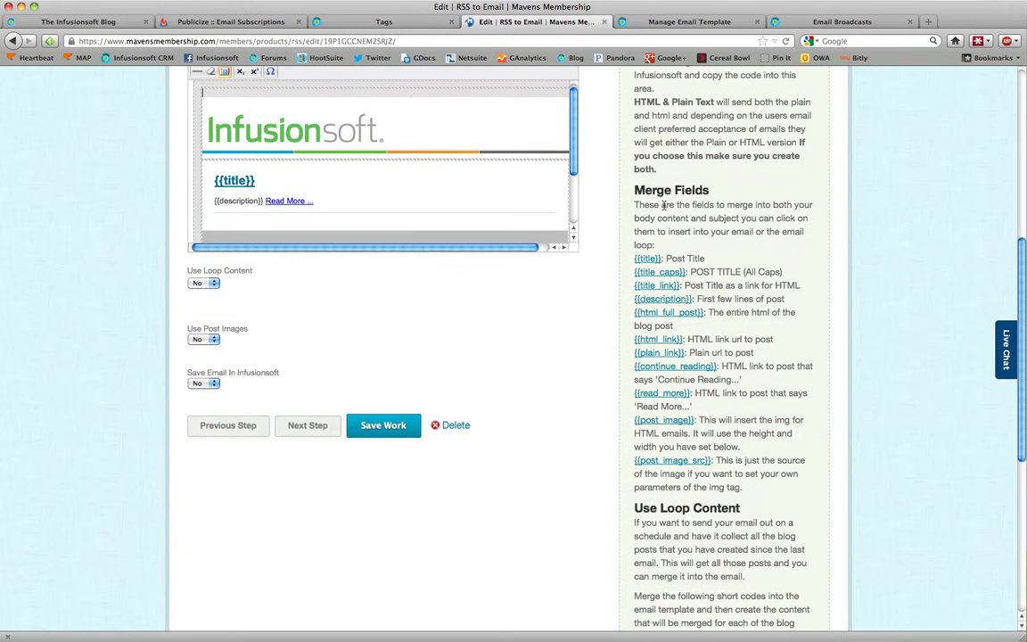
drag(648, 190, 771, 398)
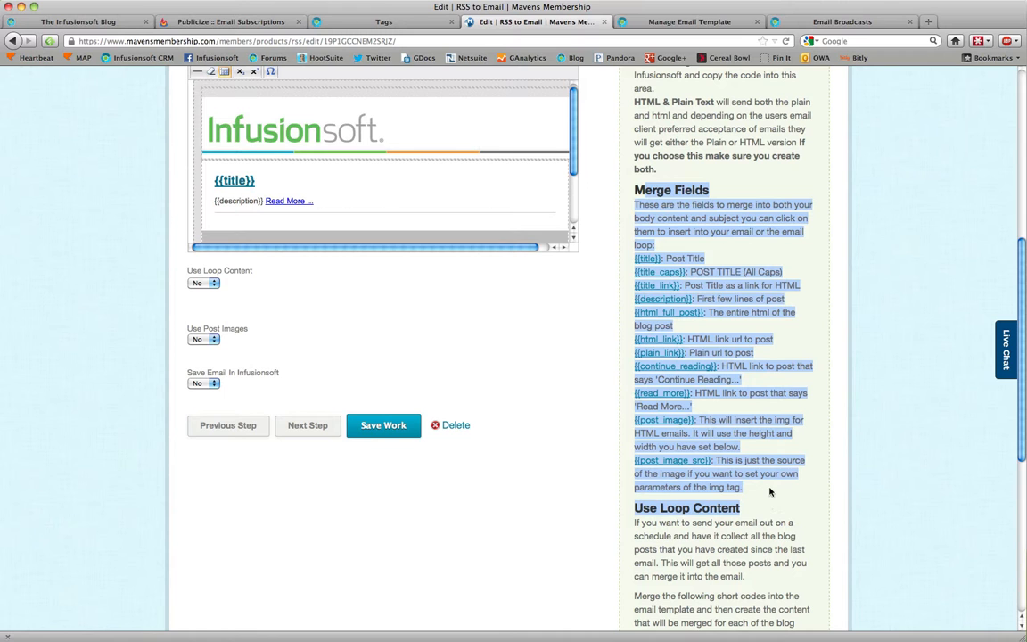
click(654, 404)
scroll(653, 404, up, 5)
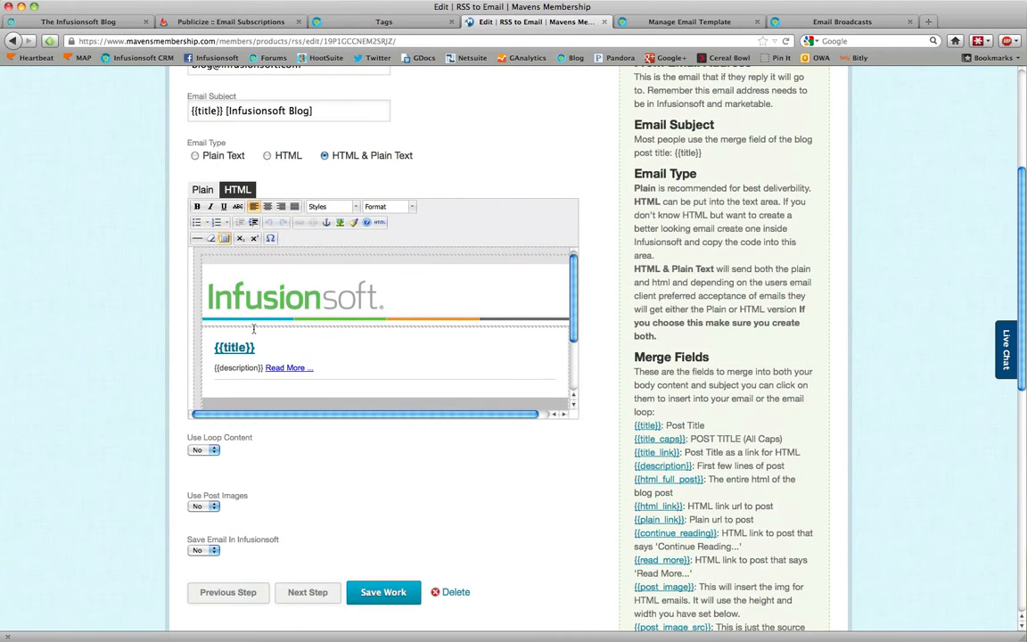
scroll(794, 450, down, 5)
drag(756, 204, 789, 491)
click(789, 490)
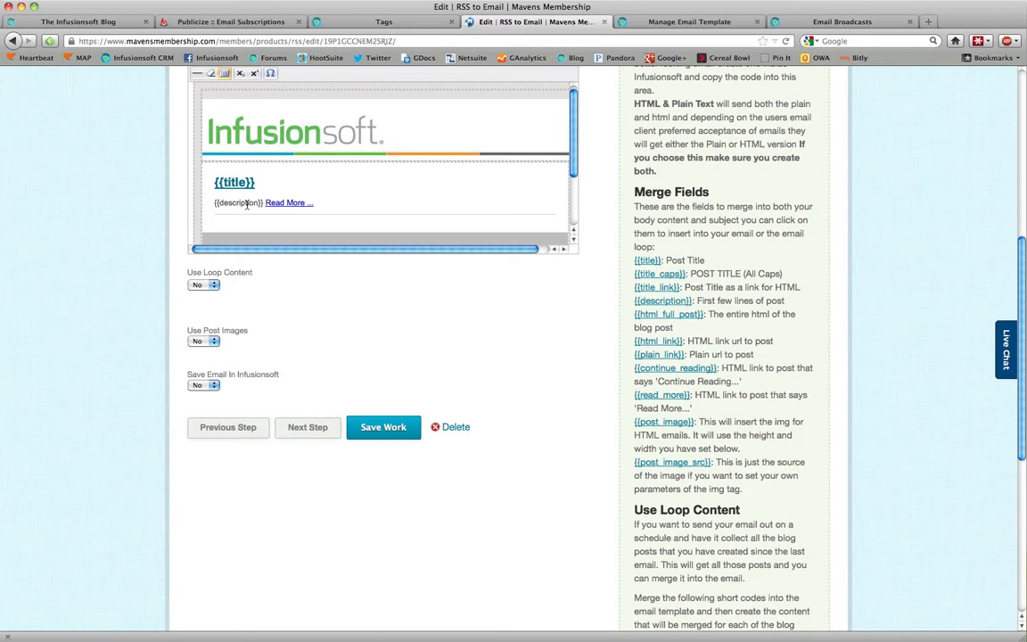
scroll(94, 286, up, 1)
scroll(98, 291, up, 5)
scroll(98, 291, down, 4)
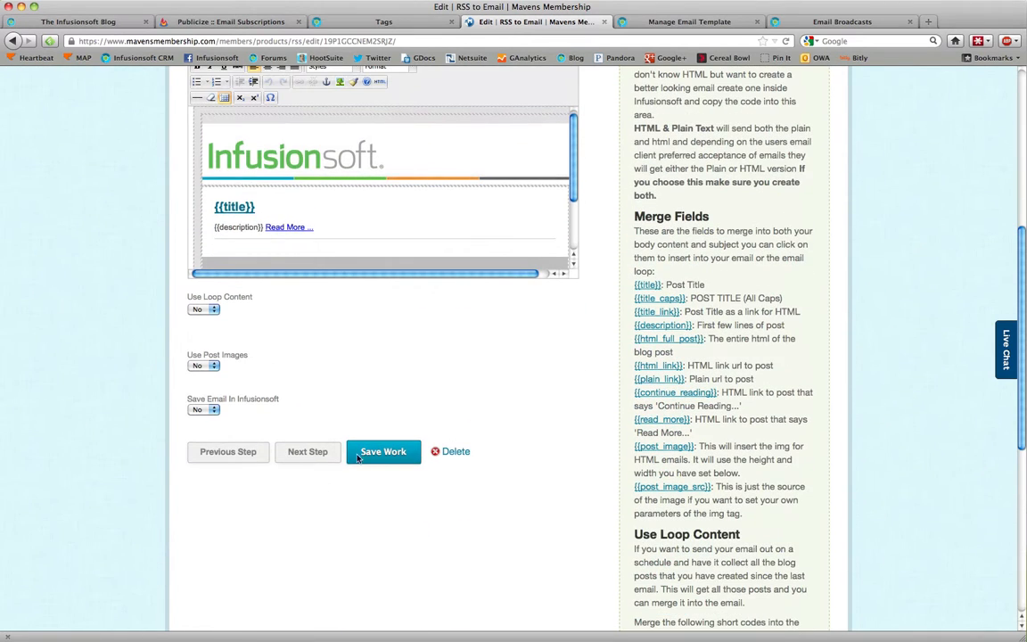
scroll(119, 454, up, 3)
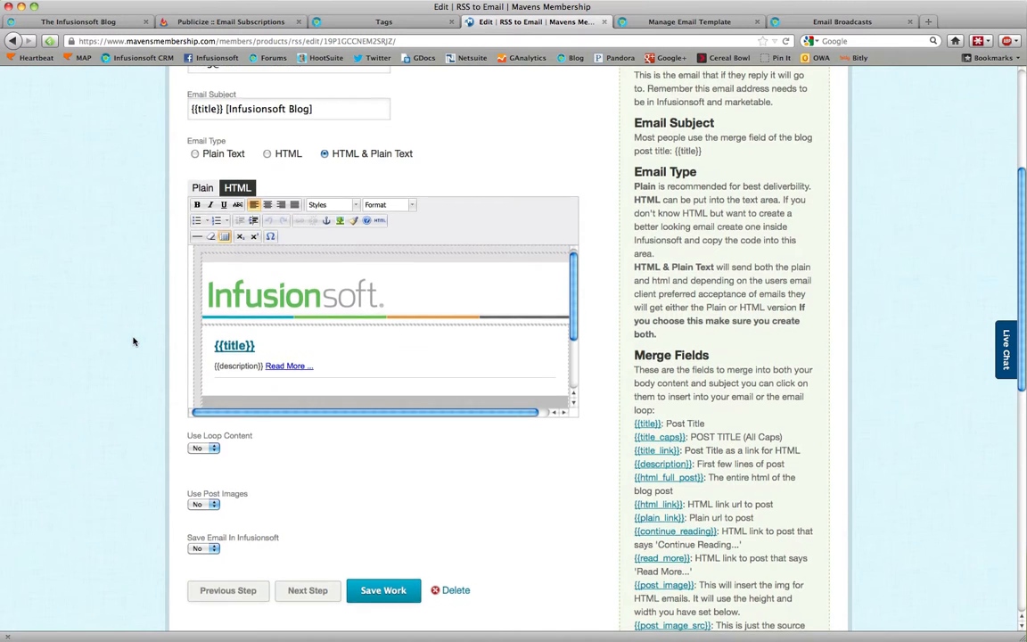
scroll(133, 342, down, 3)
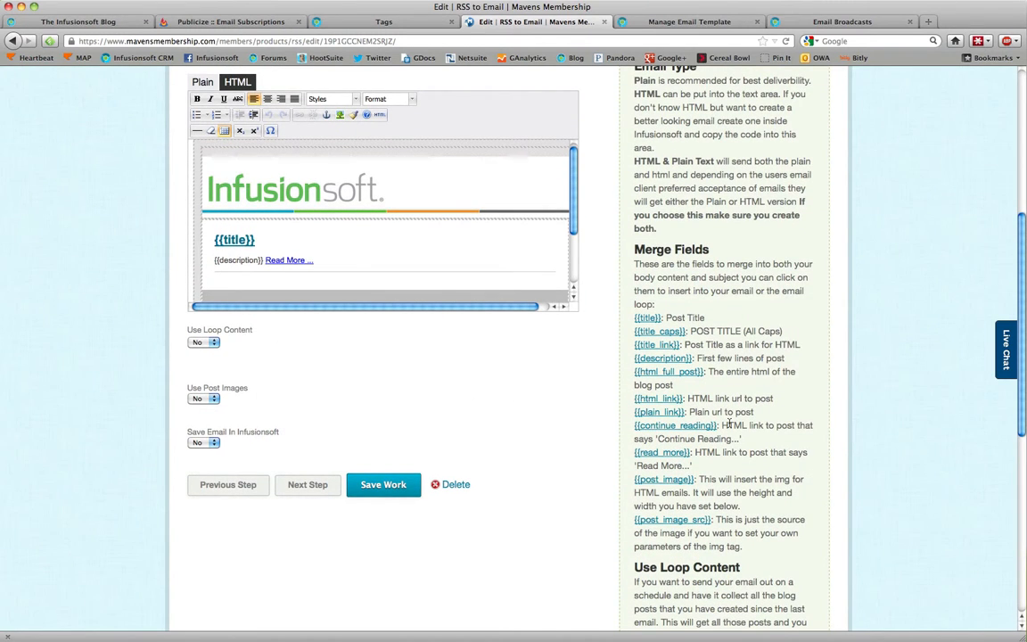
scroll(535, 401, up, 3)
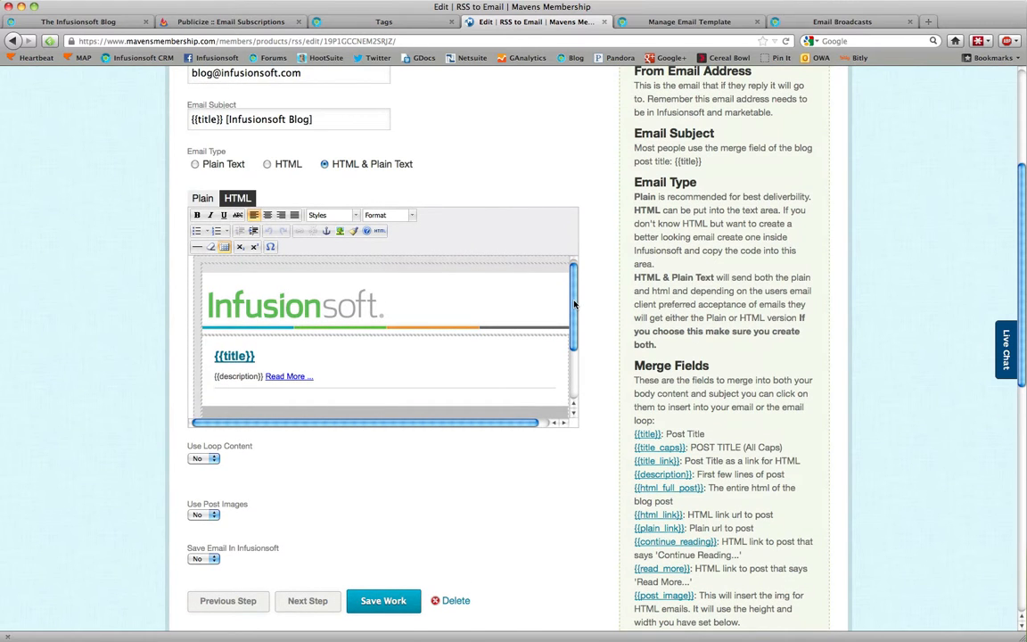
- Check the available choices for Use Loop Content below the email body
scroll(614, 488, down, 5)
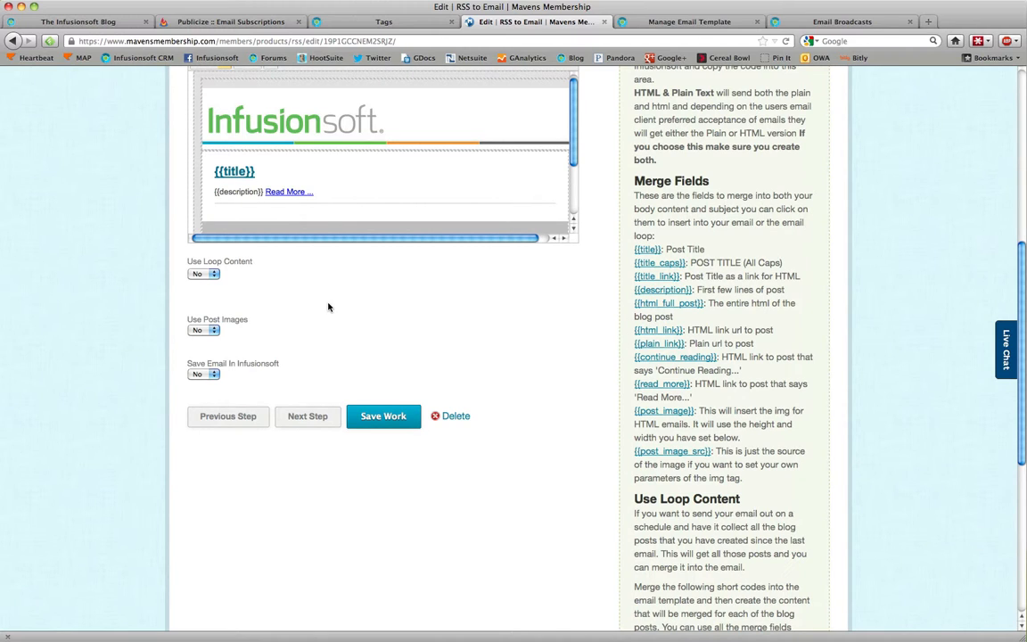
click(197, 274)
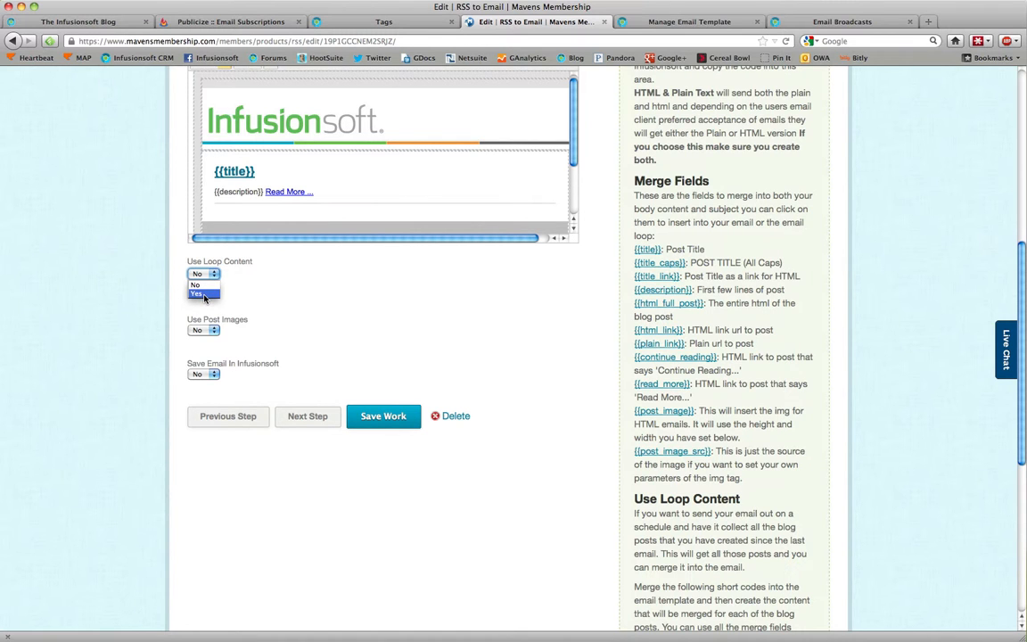
click(125, 269)
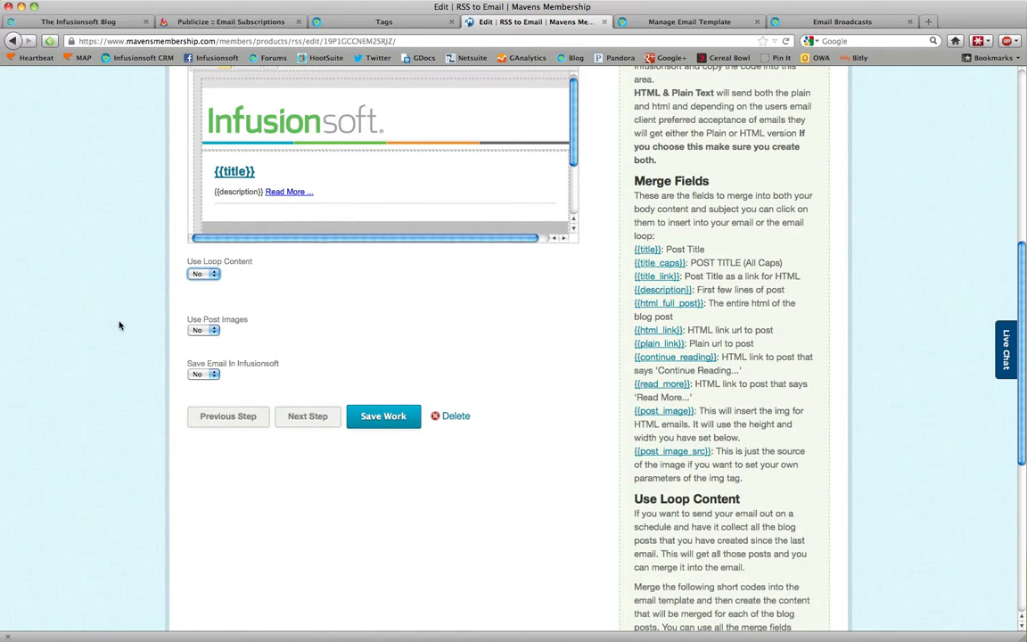
- Open the Test It Out settings and review the tags that can receive the test email
scroll(117, 325, up, 5)
scroll(118, 326, up, 2)
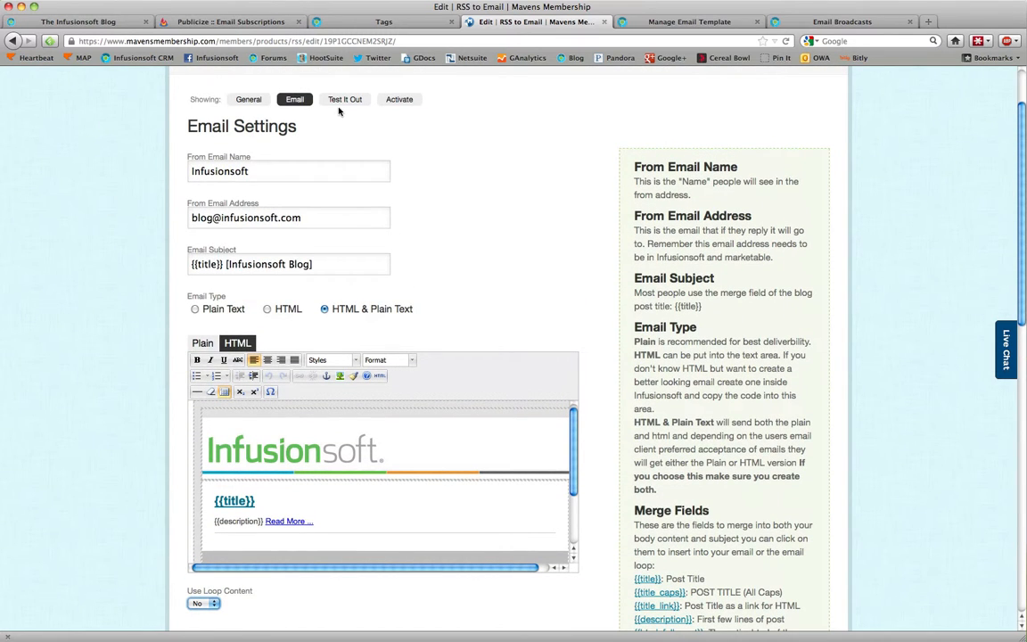
click(342, 101)
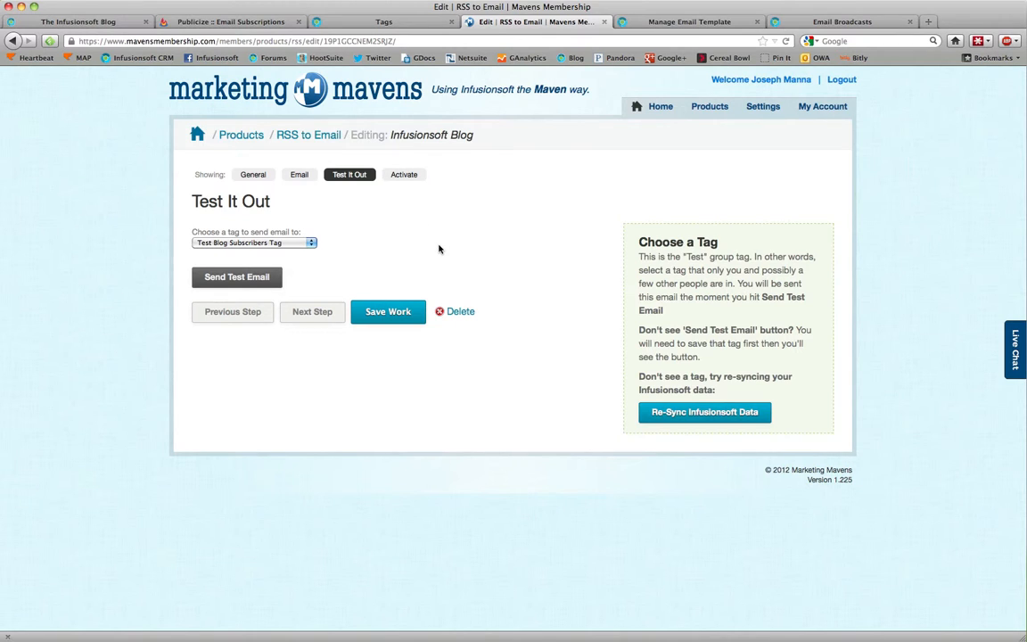
click(199, 240)
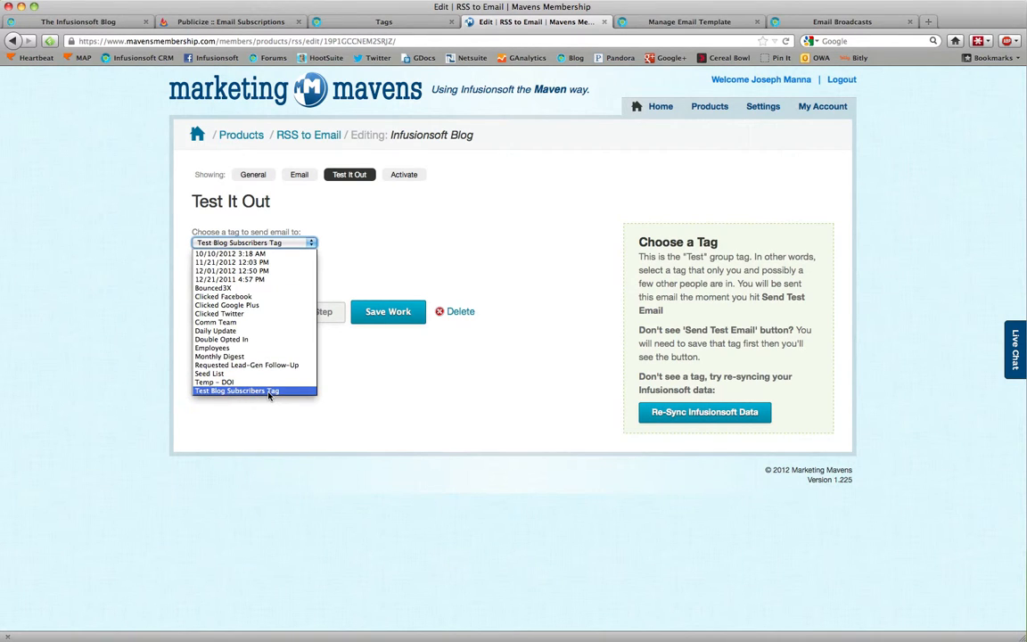
click(200, 397)
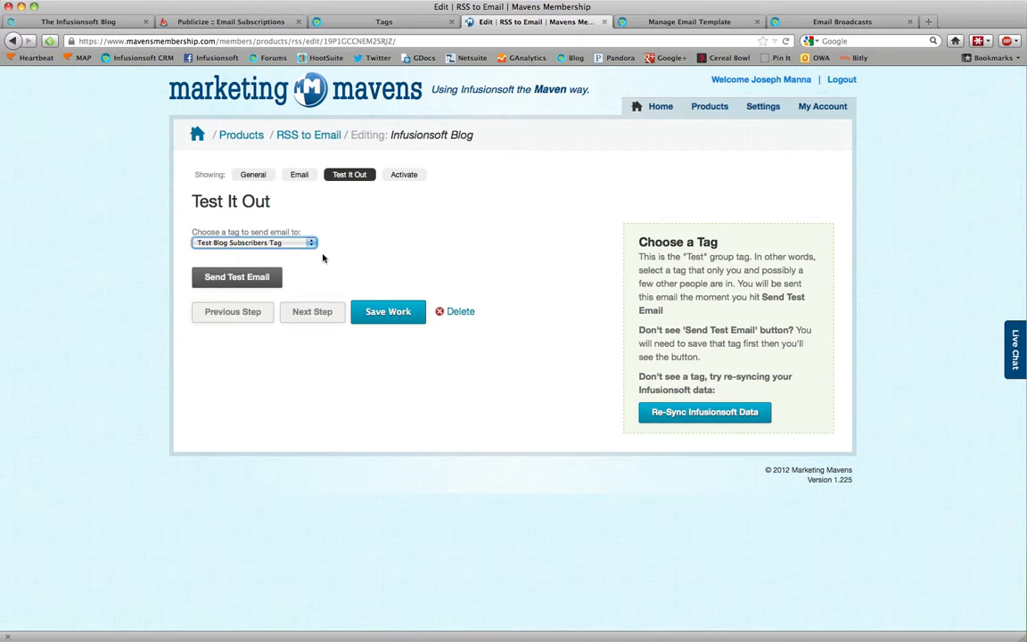
click(365, 206)
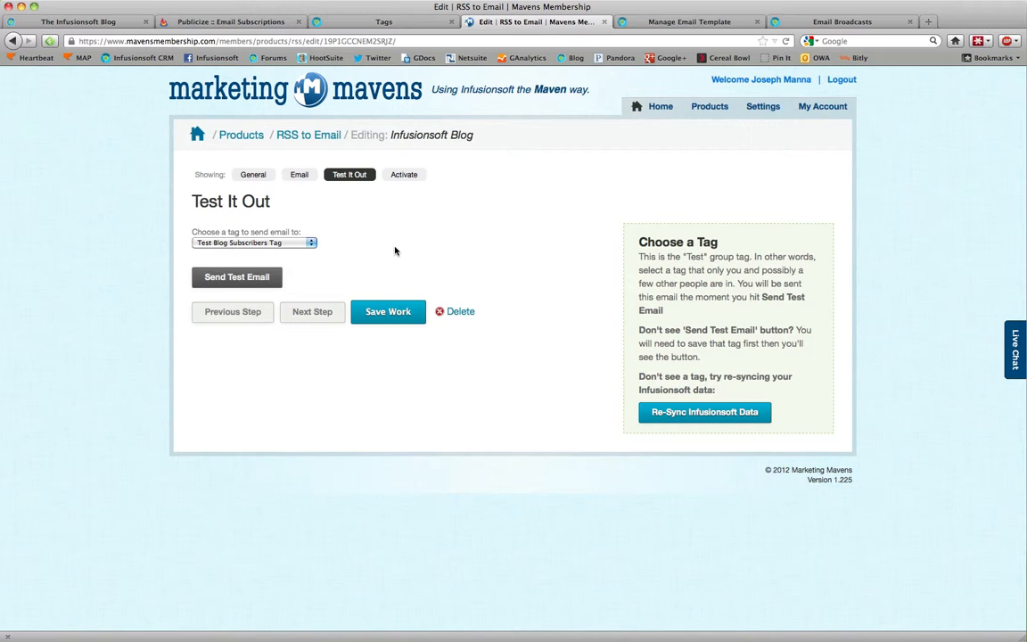
- Open the Activate Emails settings and review the schedule options for automatically emailing new posts
click(387, 176)
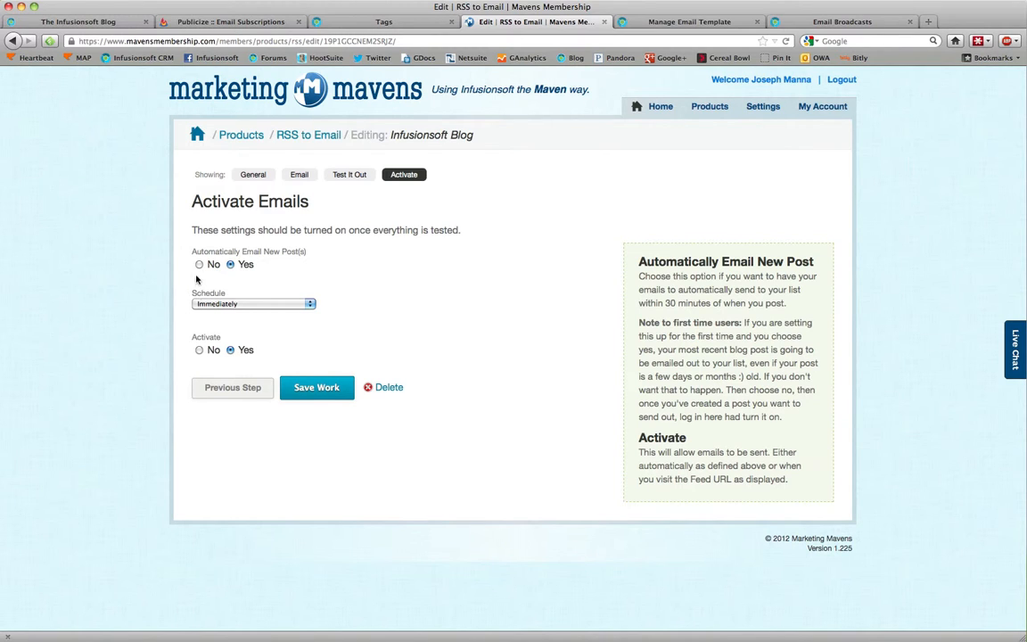
click(248, 304)
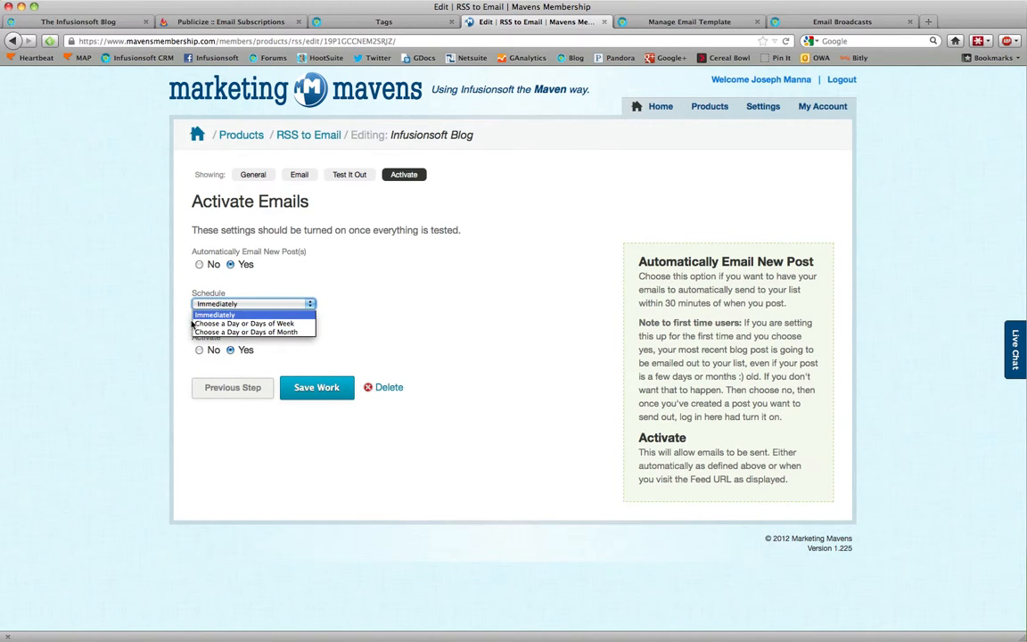
click(159, 295)
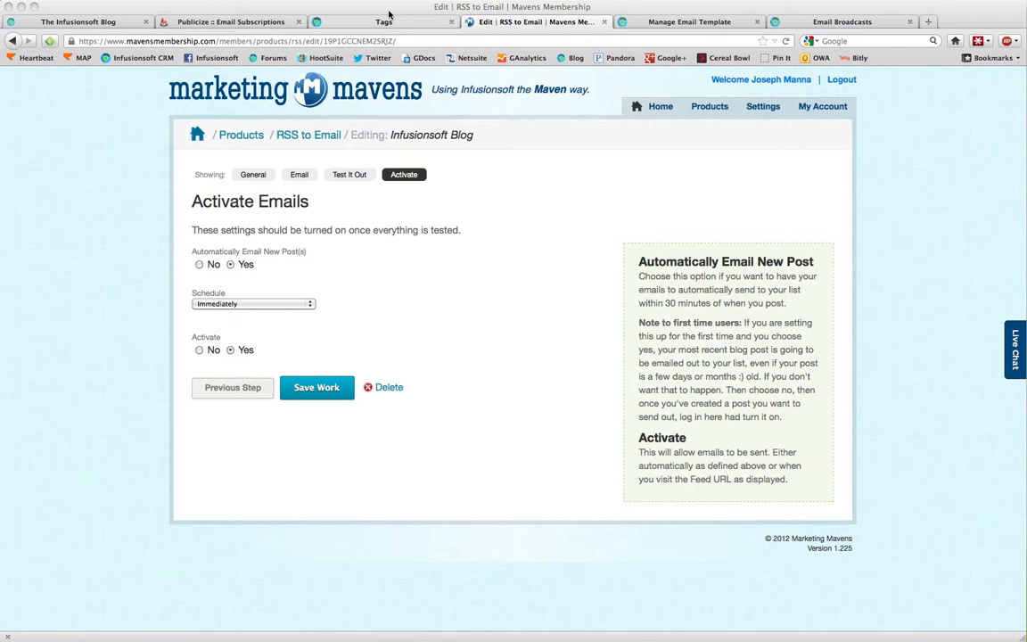
- Return to the Email settings and examine the Use Loop Content and Post Image guidance and the HTML email's footer
click(256, 176)
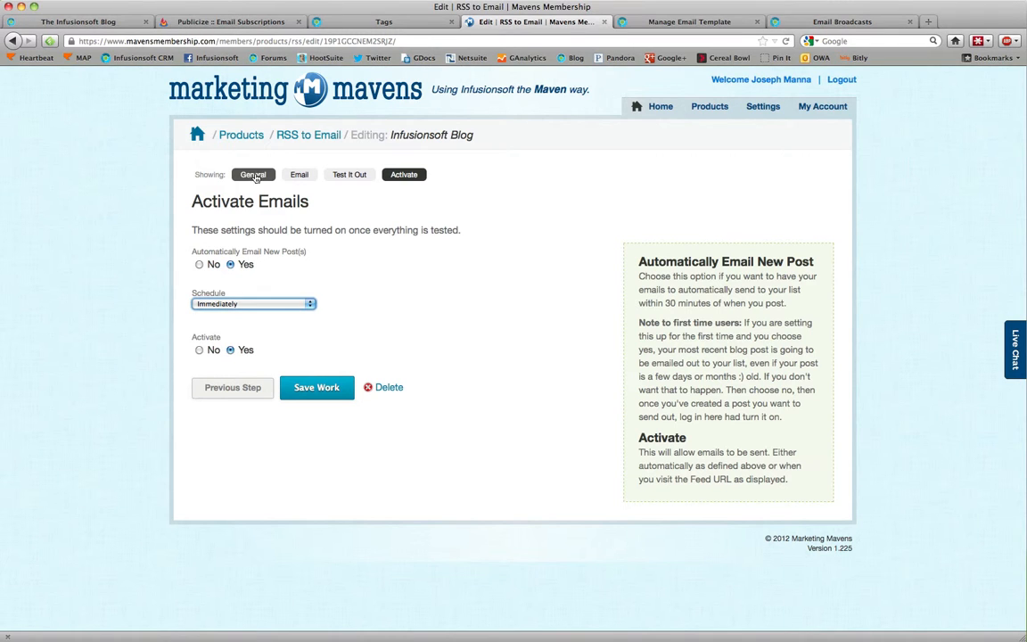
click(298, 176)
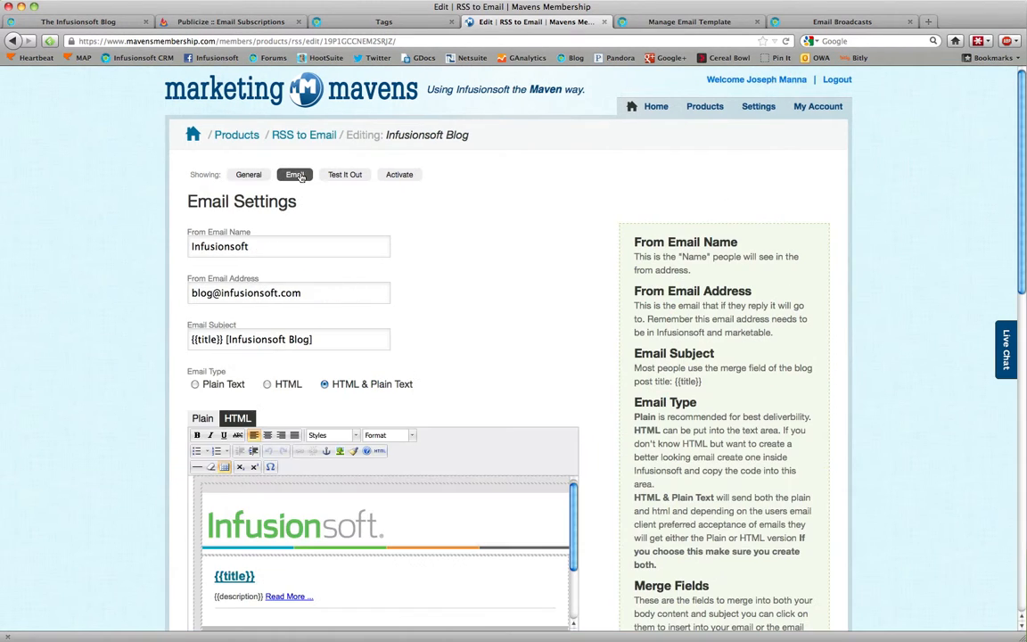
scroll(695, 280, down, 10)
scroll(695, 280, down, 3)
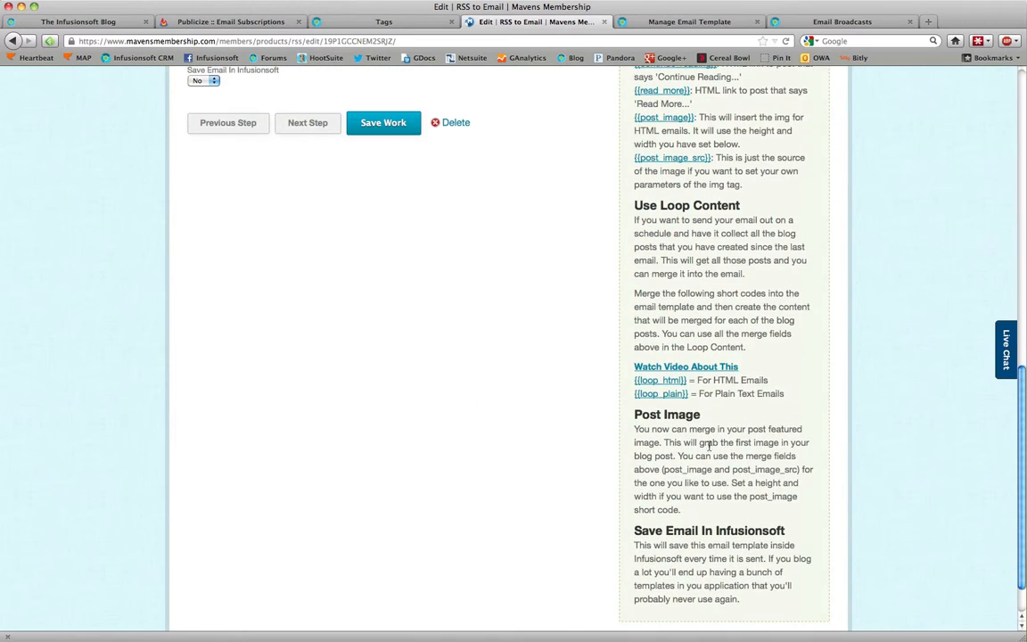
drag(739, 546, 785, 248)
click(786, 259)
scroll(787, 258, up, 10)
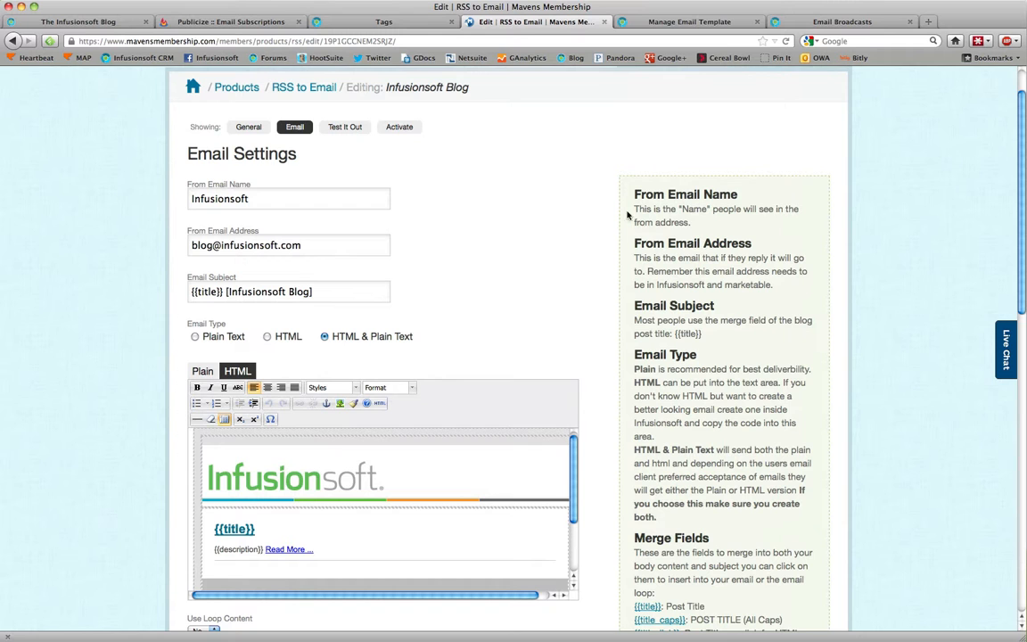
scroll(462, 488, down, 3)
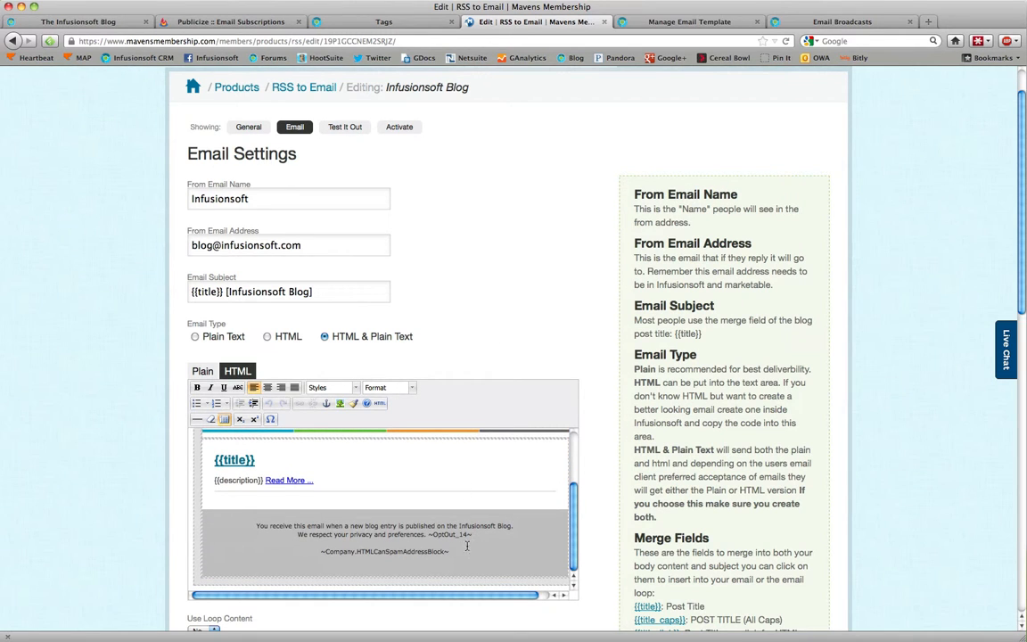
scroll(466, 545, down, 3)
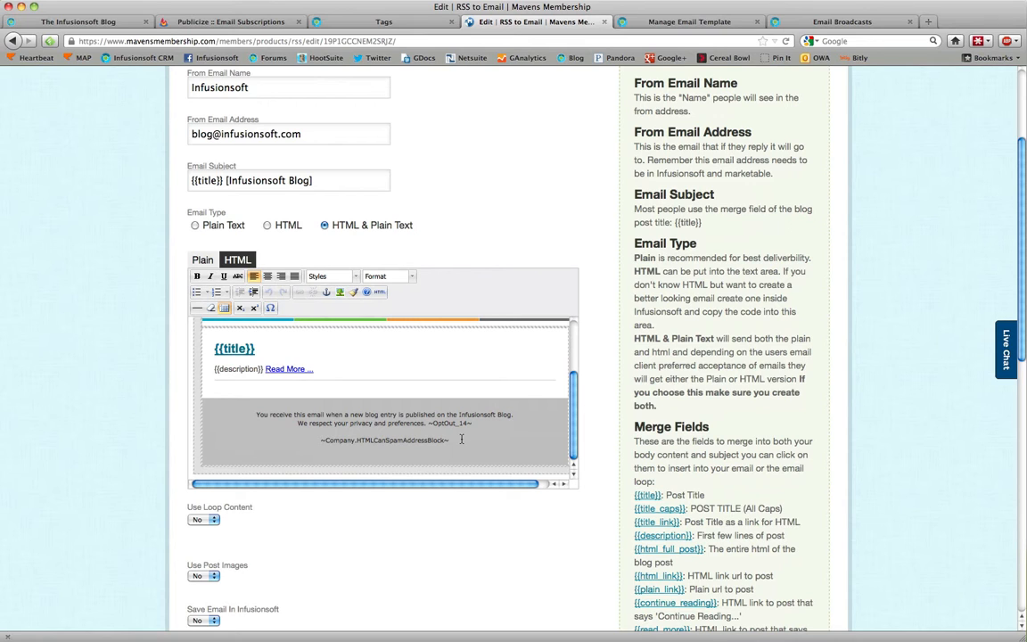
- Examine the ~Company.HTMLCanSpamAddressBlock~ merge field in the HTML email's footer and the surrounding Email Settings
drag(471, 444, 296, 445)
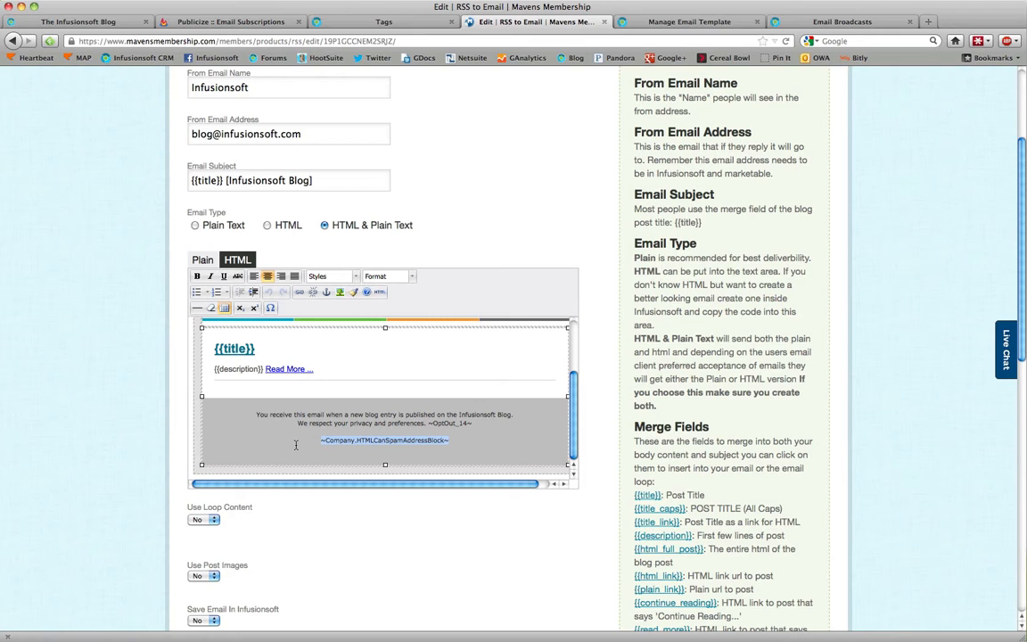
click(477, 444)
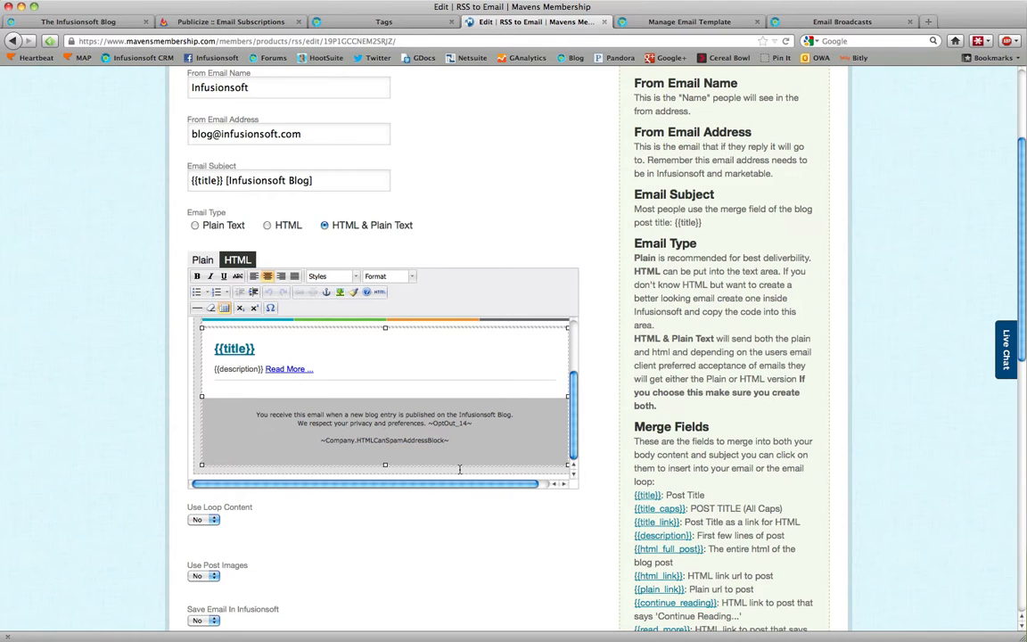
drag(449, 440, 326, 440)
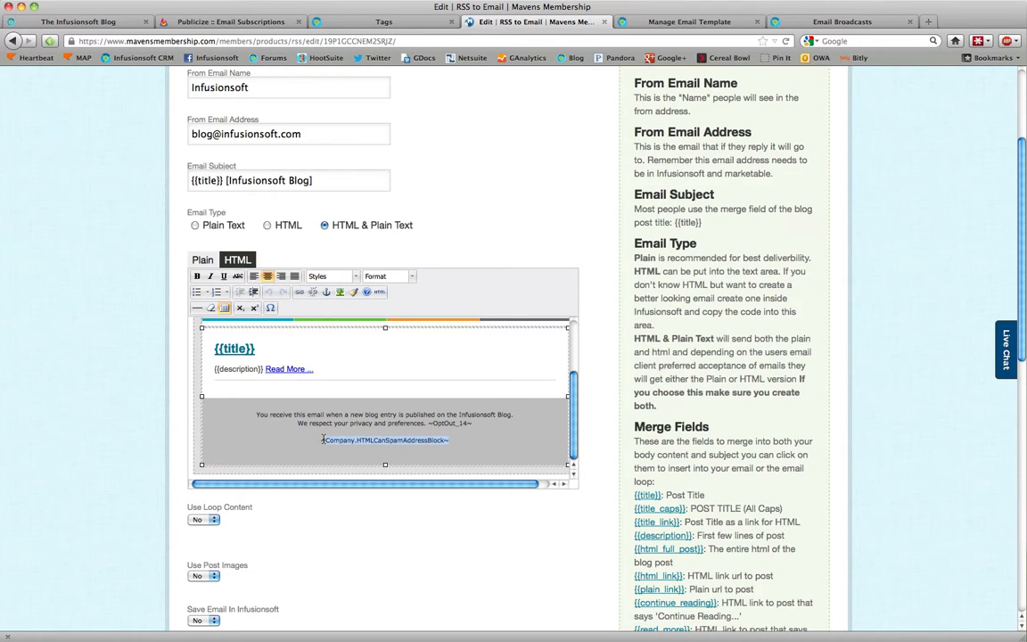
click(317, 442)
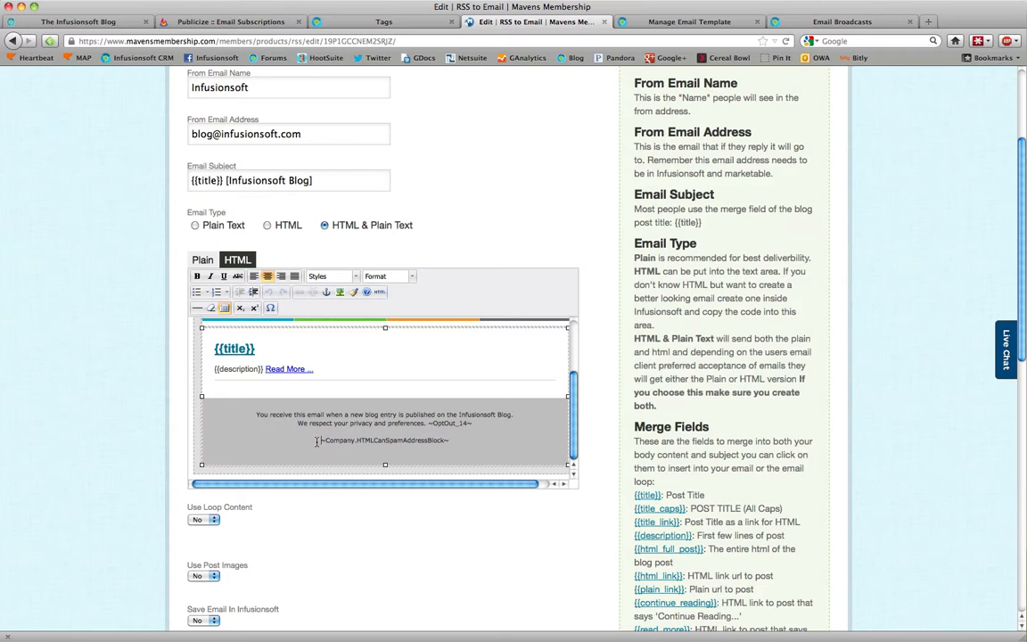
drag(322, 441, 374, 441)
click(374, 442)
drag(451, 440, 321, 440)
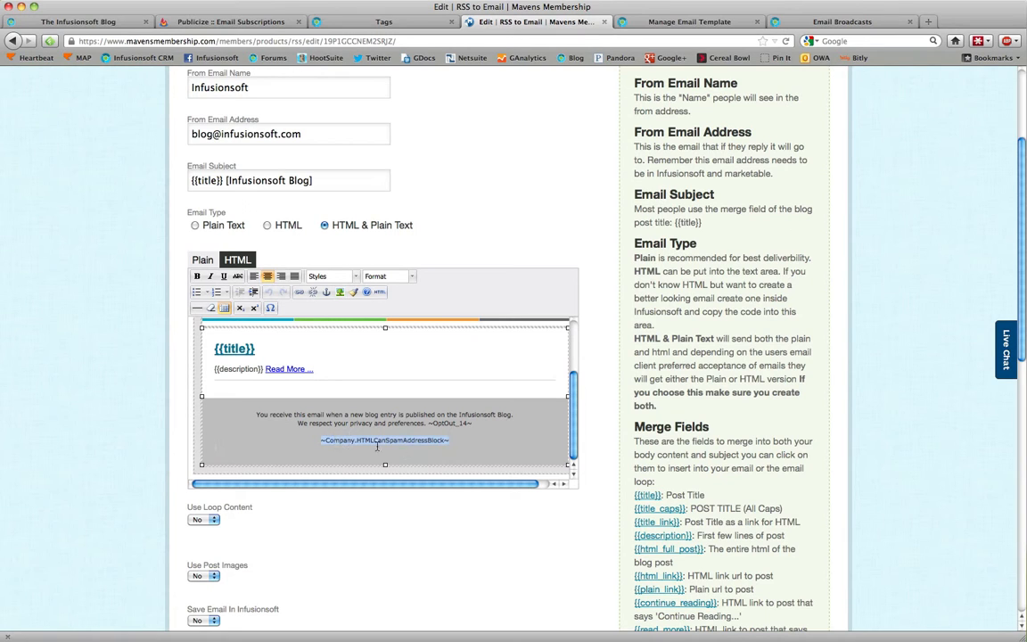
click(467, 440)
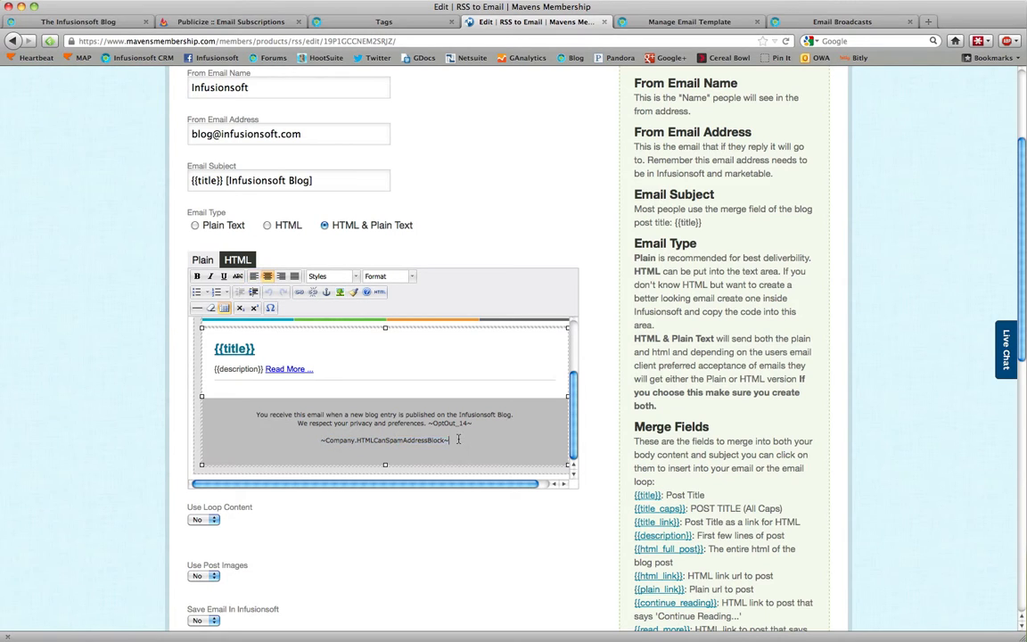
scroll(664, 386, up, 3)
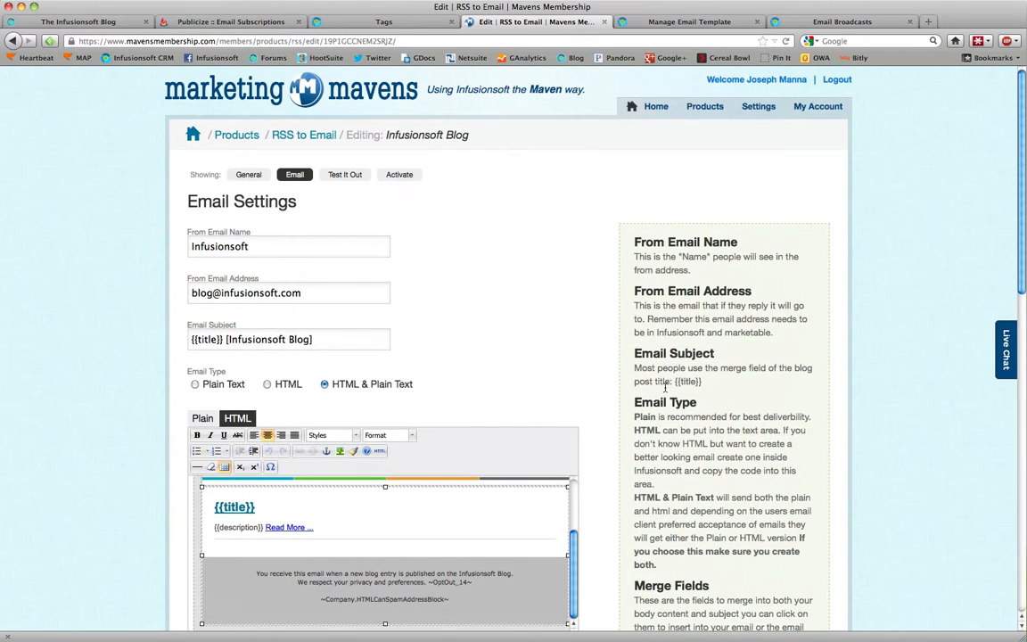
scroll(664, 390, down, 2)
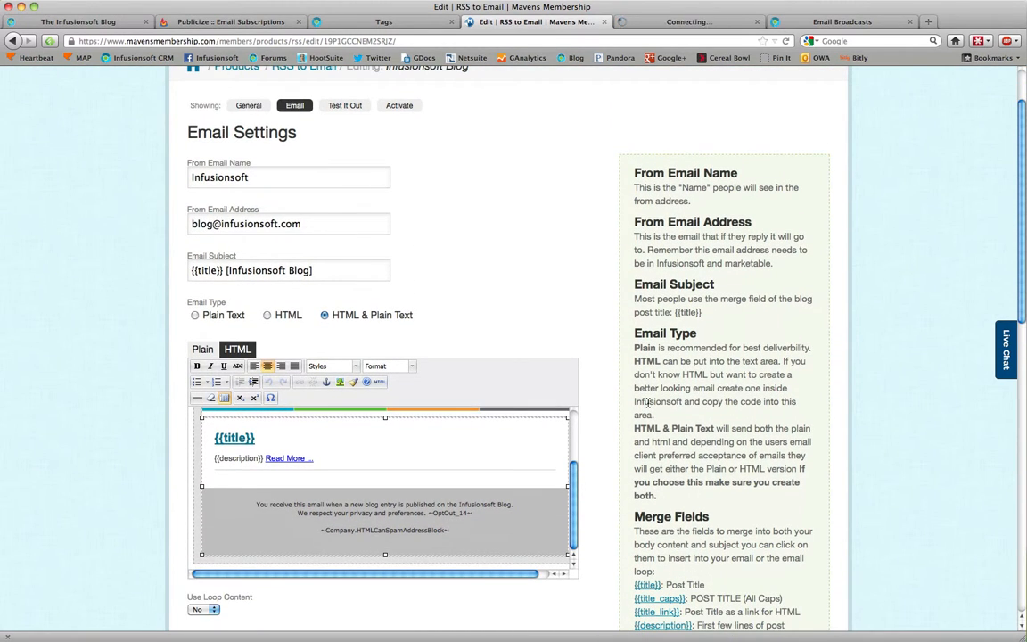
scroll(511, 455, down, 2)
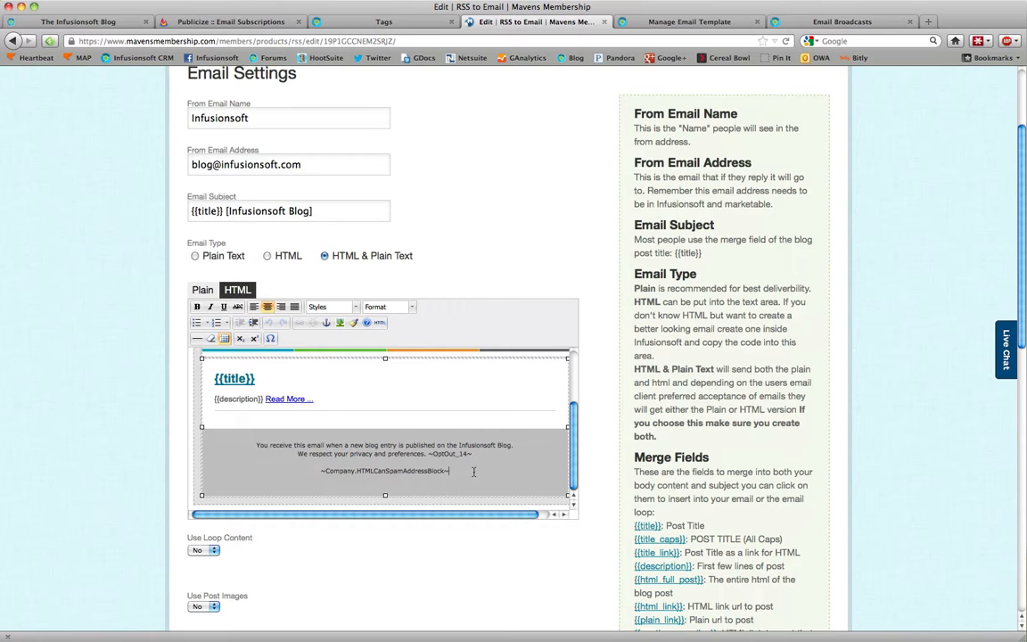
drag(474, 472, 321, 471)
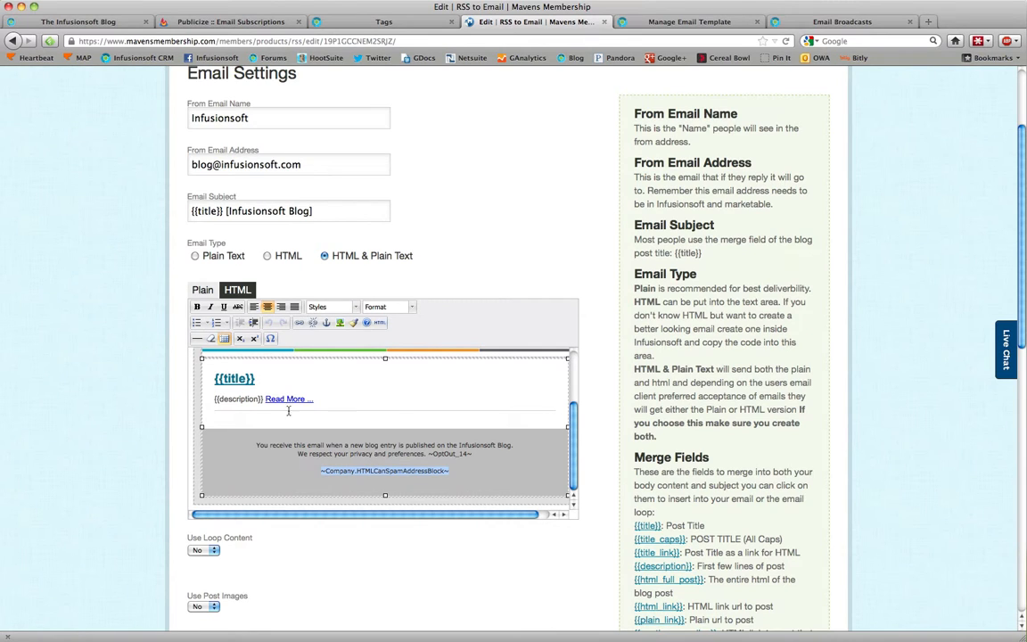
click(710, 232)
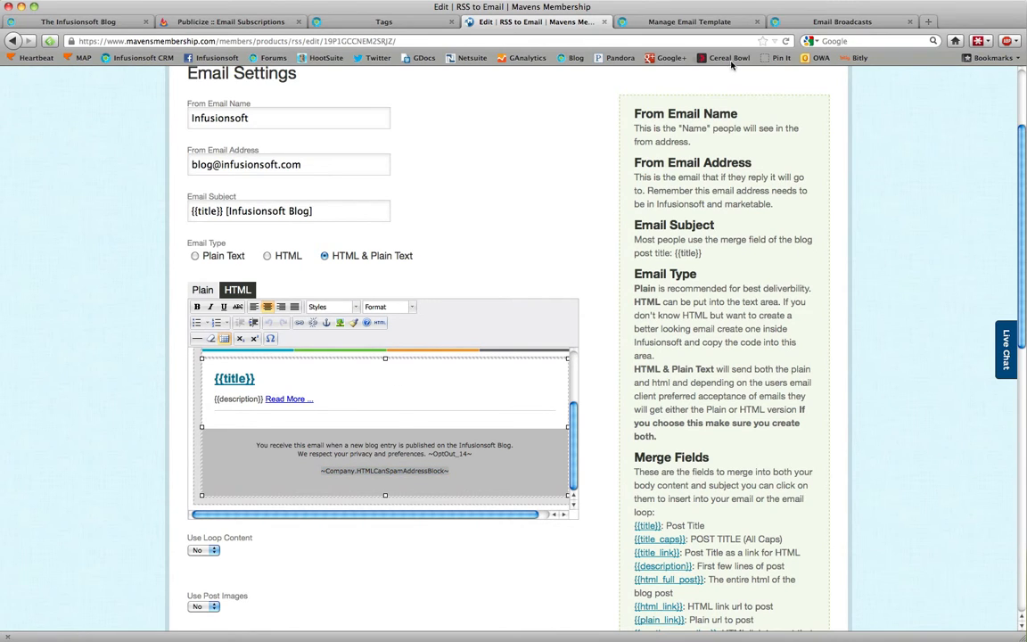
- Switch to FeedBurner's Email Subscriptions page and locate the option for deactivating the email service
click(203, 21)
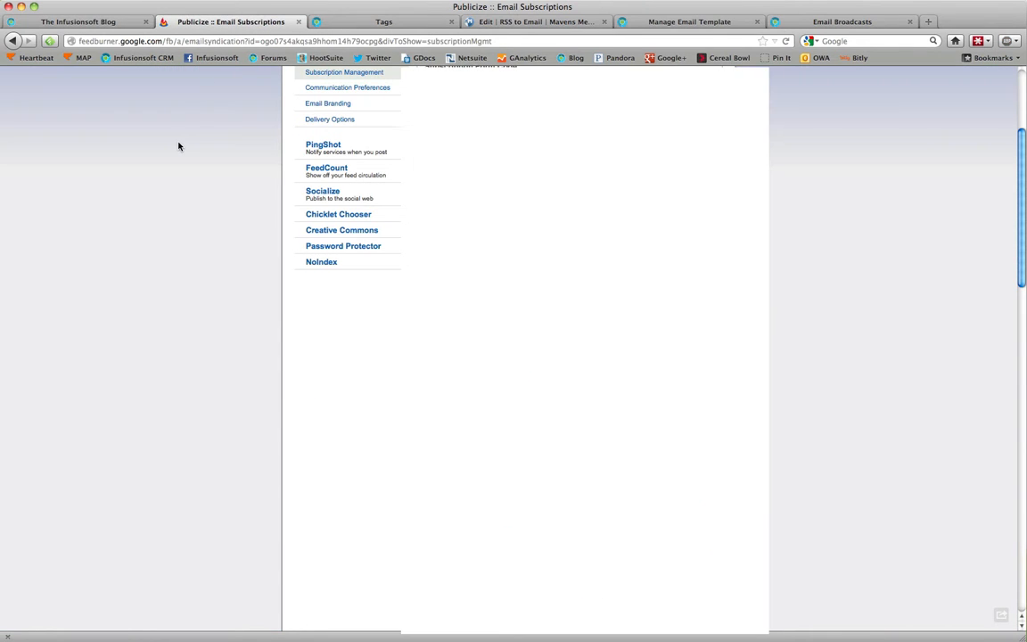
scroll(189, 328, down, 4)
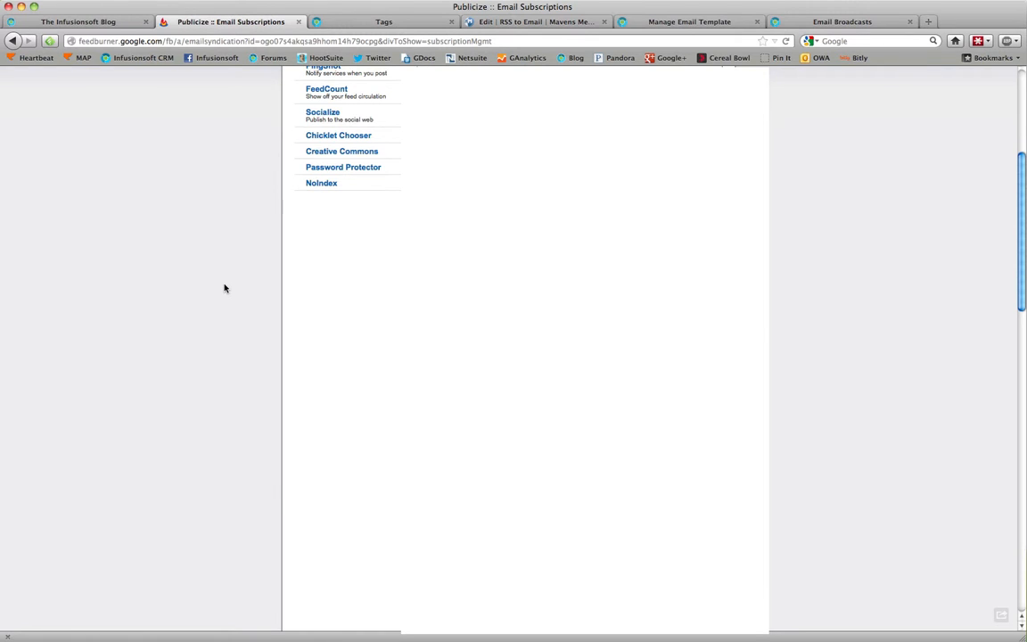
scroll(224, 288, down, 15)
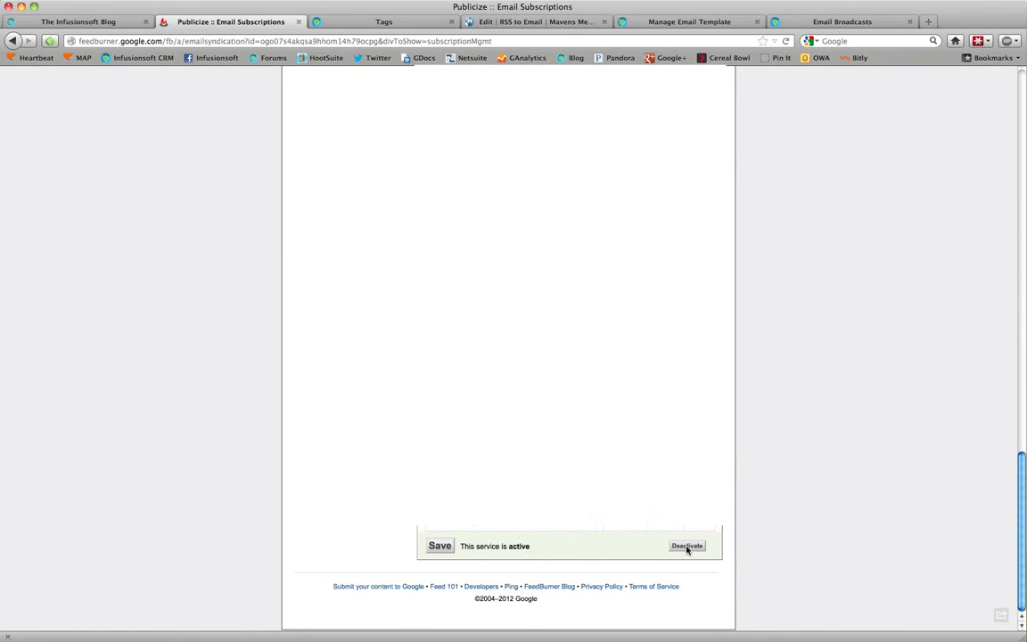
click(687, 546)
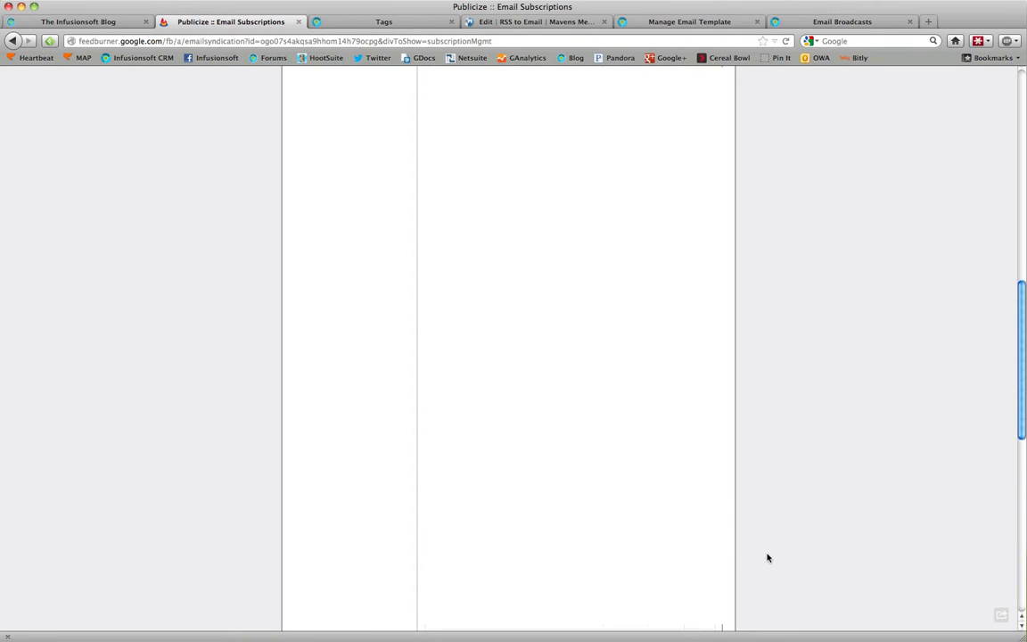